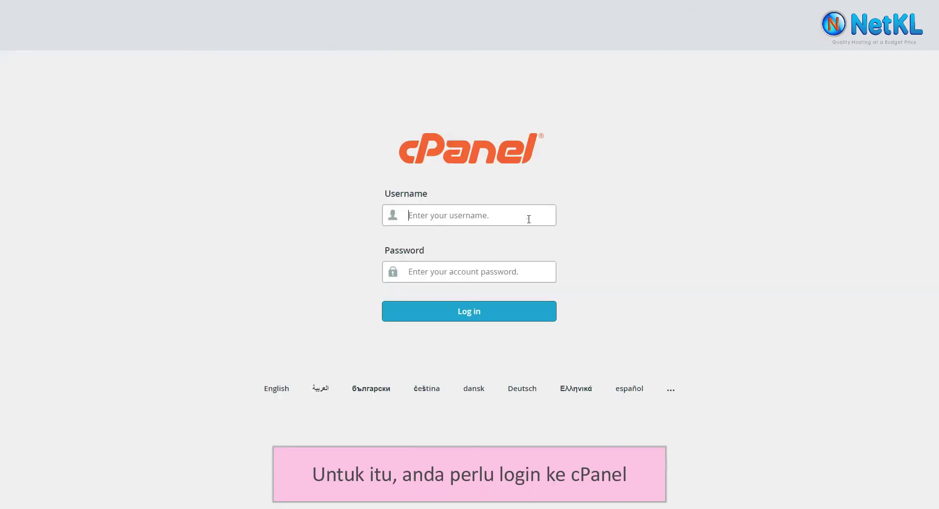
- Log in to cPanel with the hosting account's username and password
left_click(529, 219)
type("netkldemo")
left_click(546, 274)
type("********")
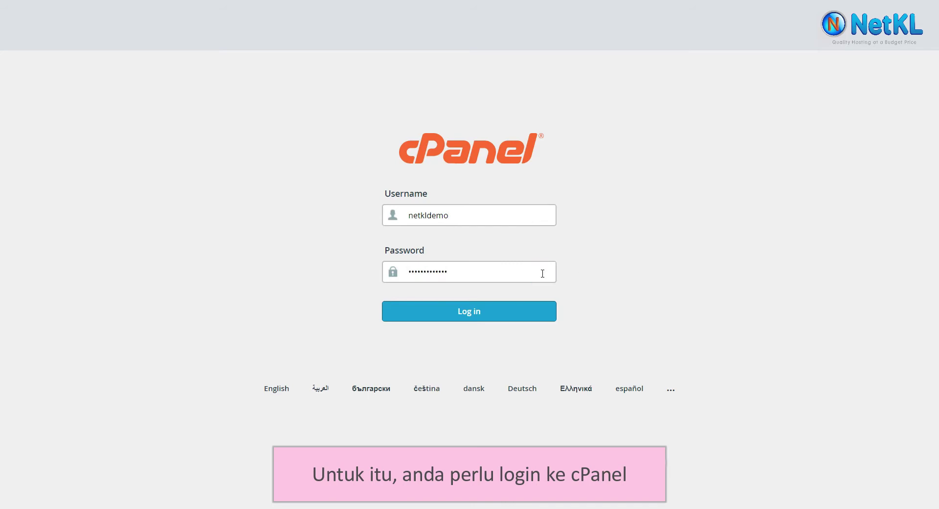
left_click(527, 311)
- Open Softaculous WordPress and show Current Installations, including addressa.netkldemo.com
left_click_drag(936, 78, 936, 291)
scroll(3, 293, "down", 7)
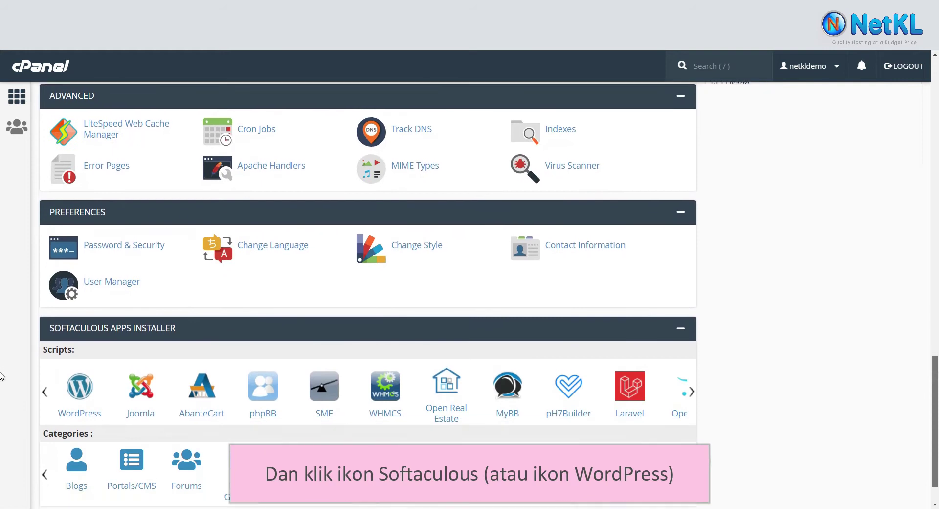
left_click(93, 371)
scroll(1, 278, "down", 4)
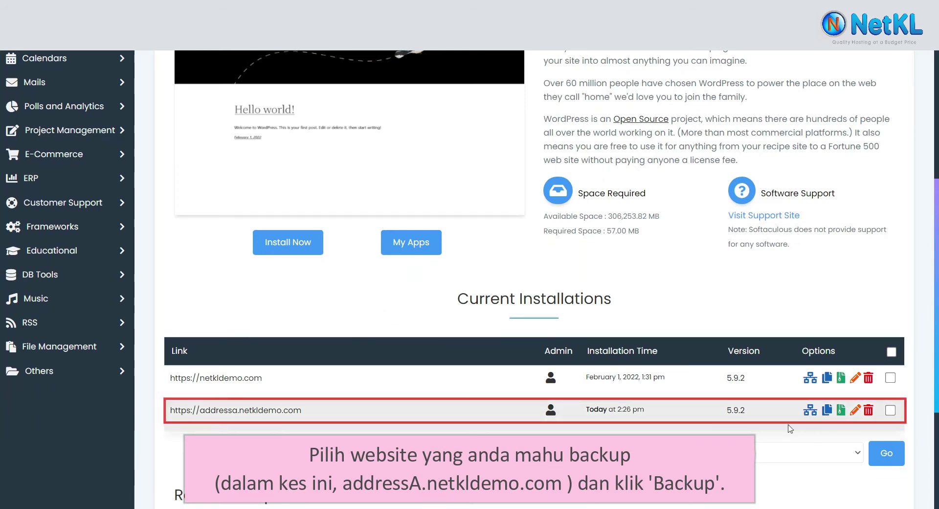
- Back up addressa.netkldemo.com with its directory and database, then return to the overview
left_click(842, 415)
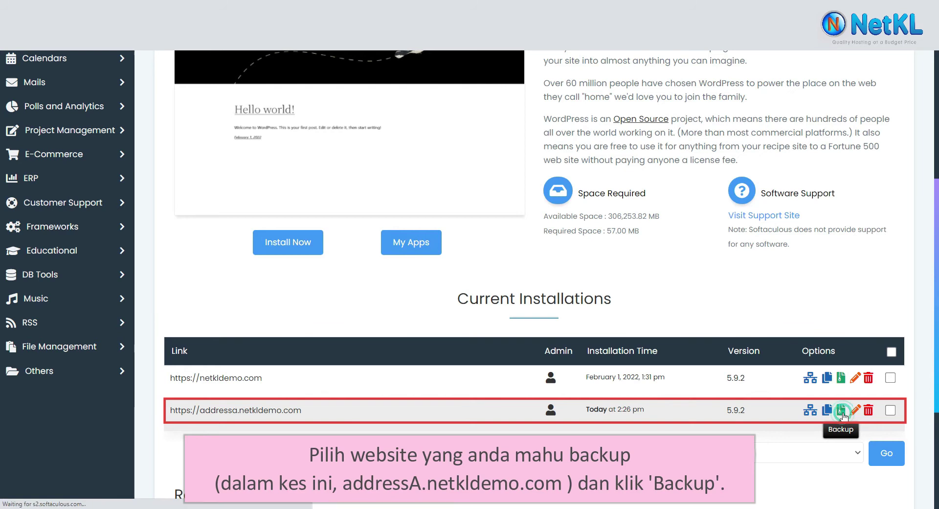
scroll(1, 118, "down", 7)
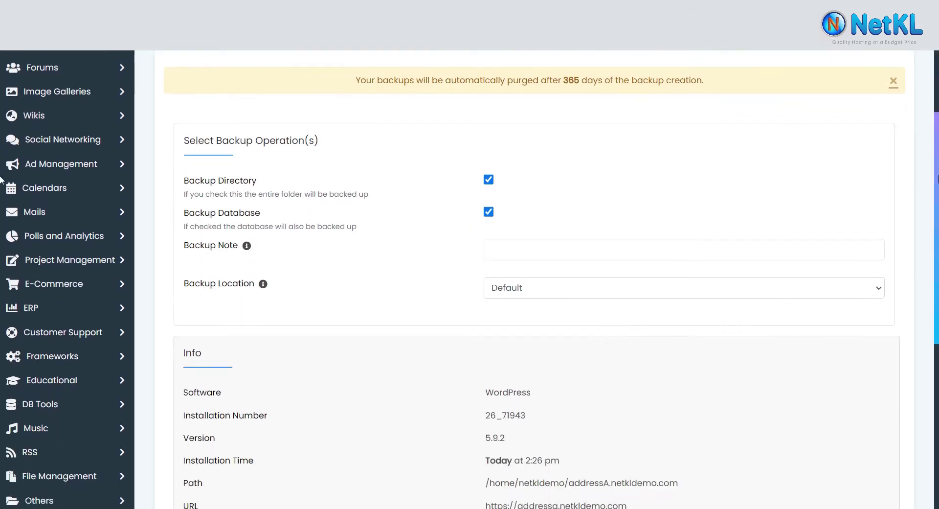
left_click(534, 427)
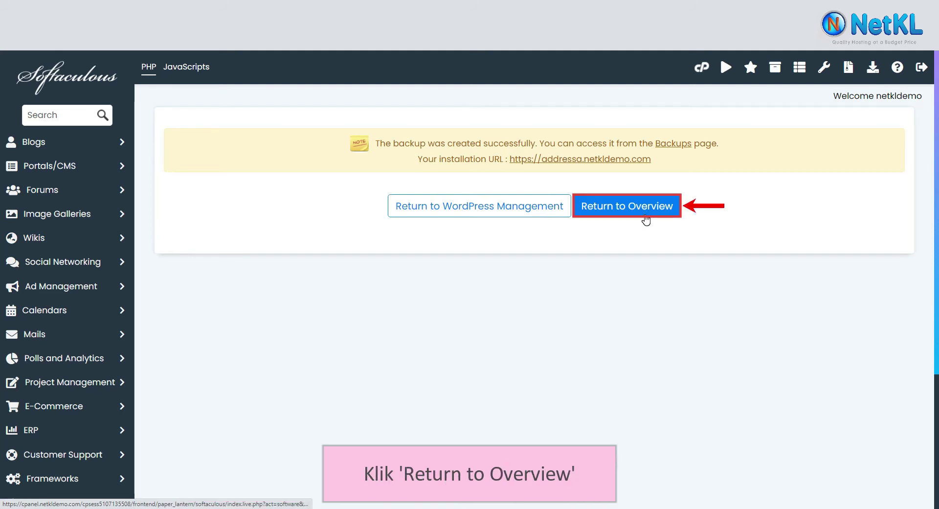
left_click(646, 220)
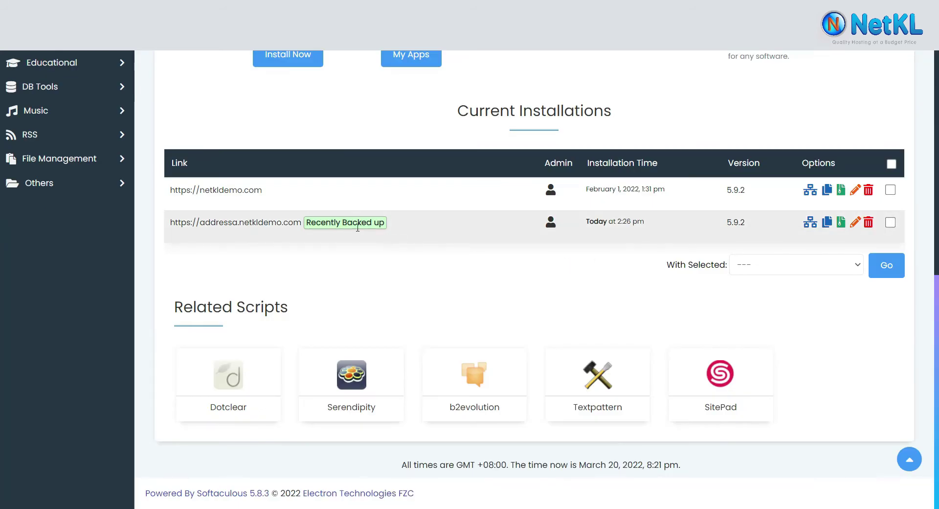
scroll(927, 296, "up", 10)
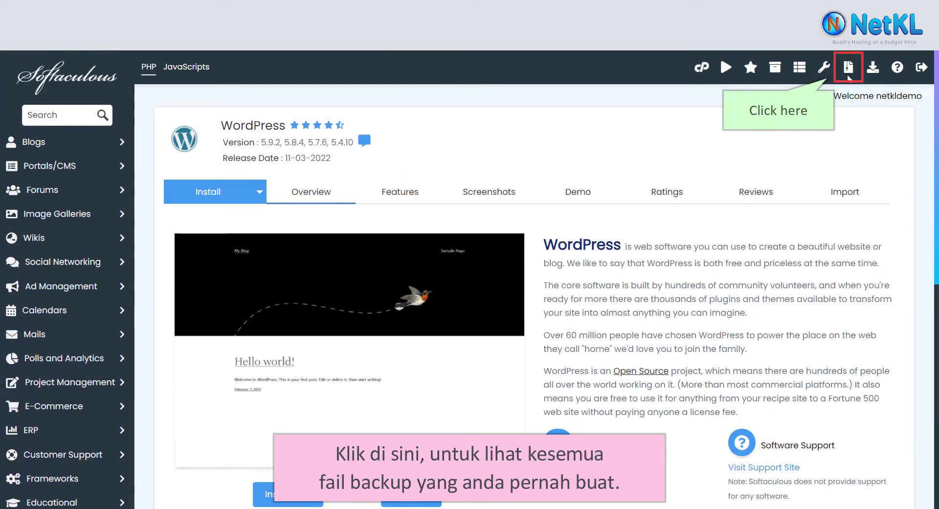
- Download the 626.10 MB addressa backup archive from the Backups list to the computer
left_click(848, 72)
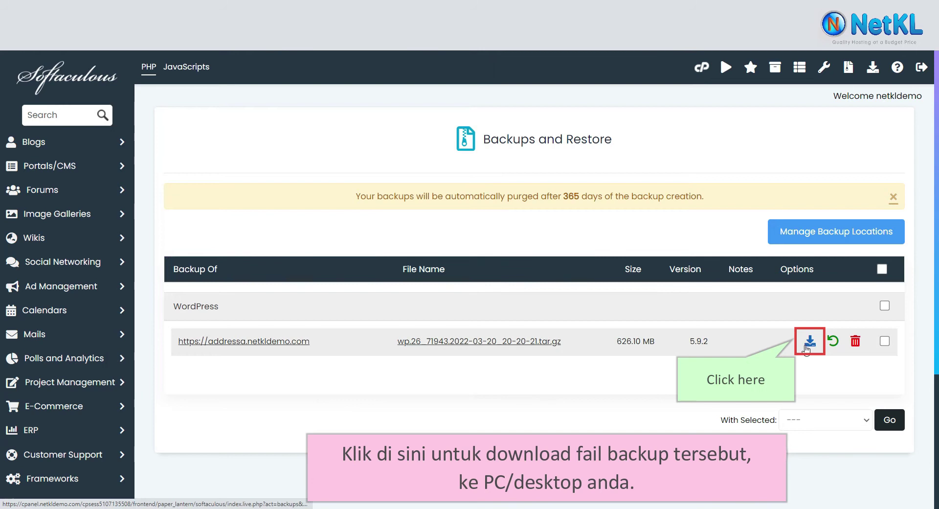
left_click(809, 342)
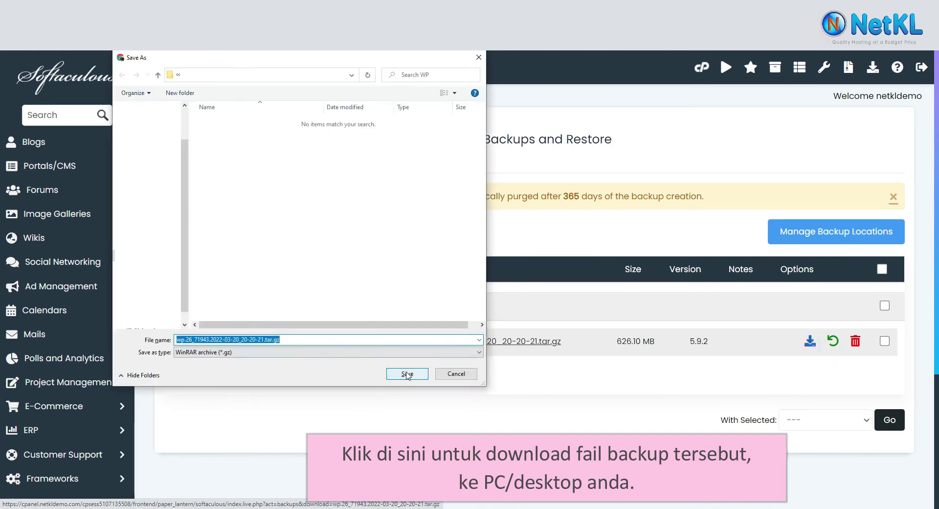
left_click(420, 376)
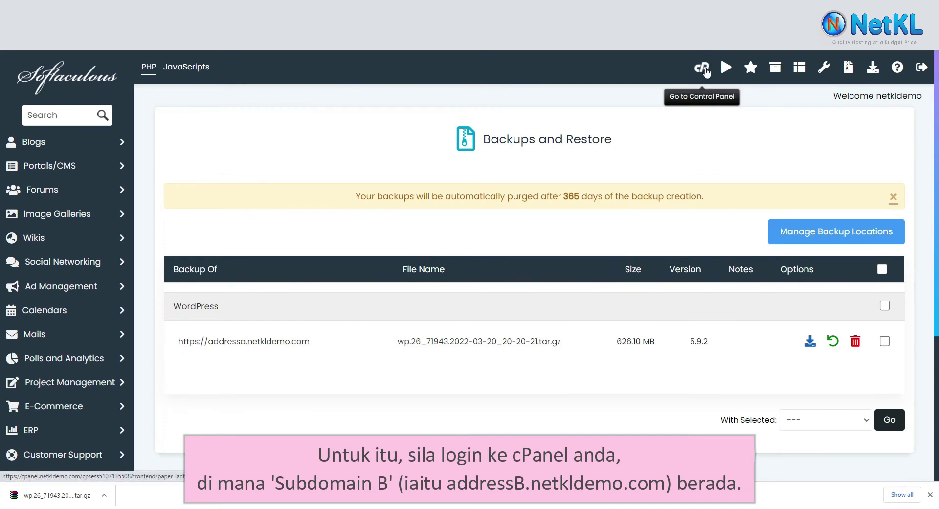
- Open addressB.netkldemo.com in File Manager and enable Show Hidden Files in Settings
left_click(703, 68)
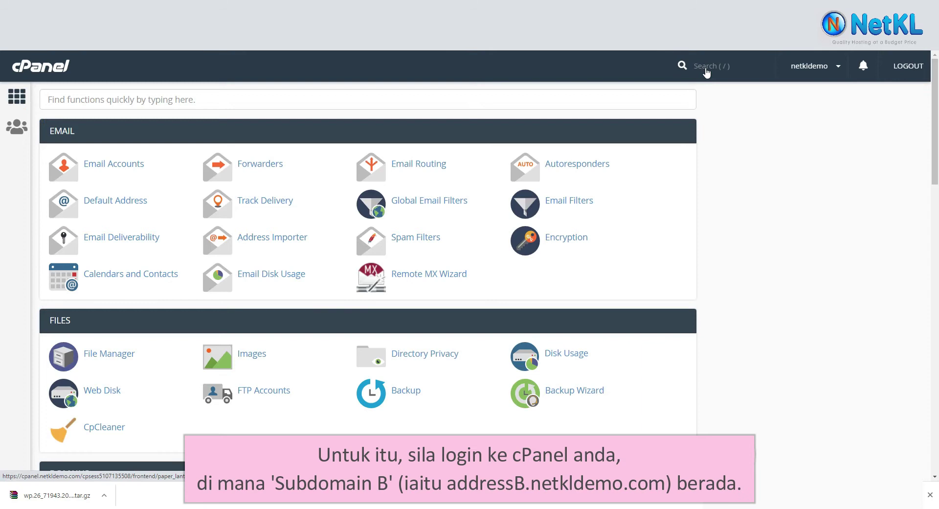
left_click(58, 364)
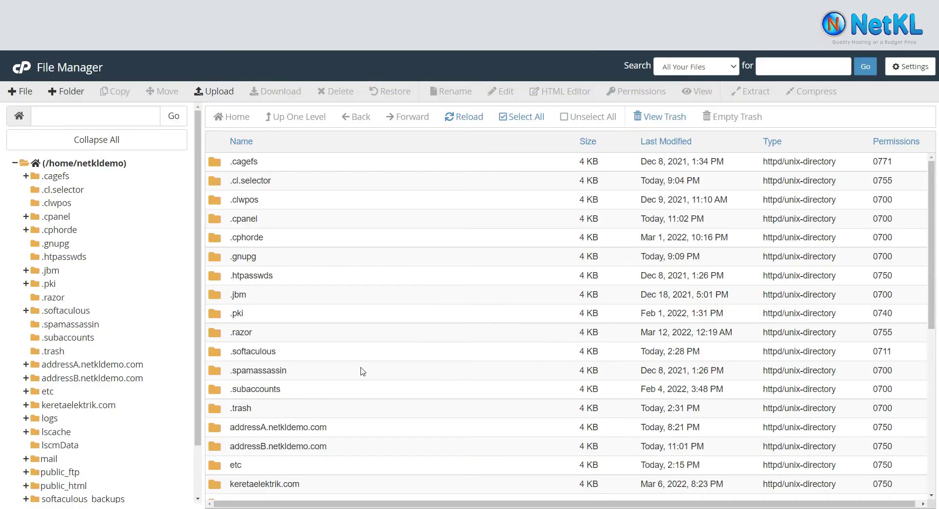
left_click(150, 379)
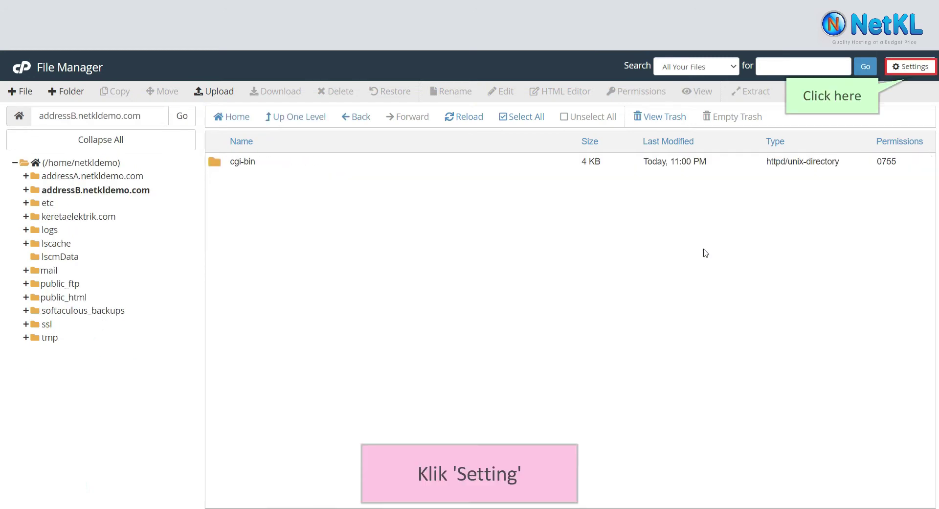
left_click(889, 73)
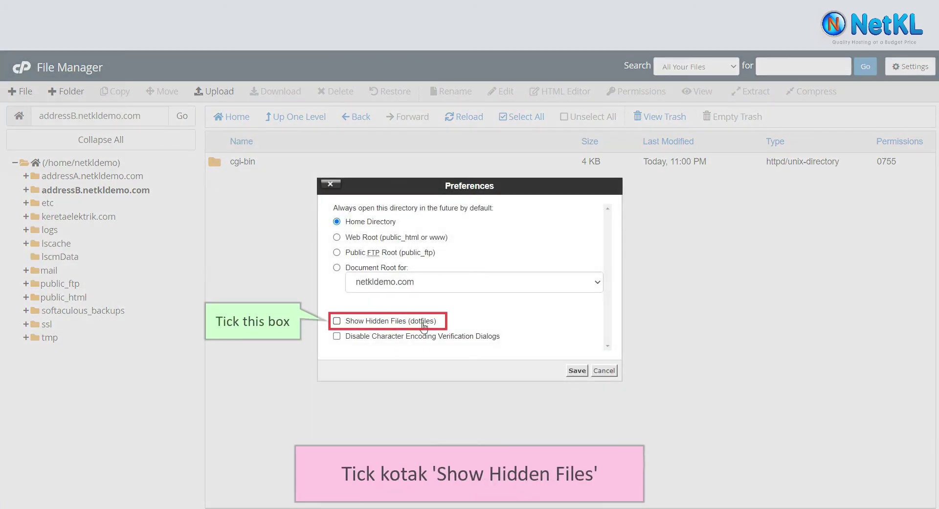
left_click(422, 323)
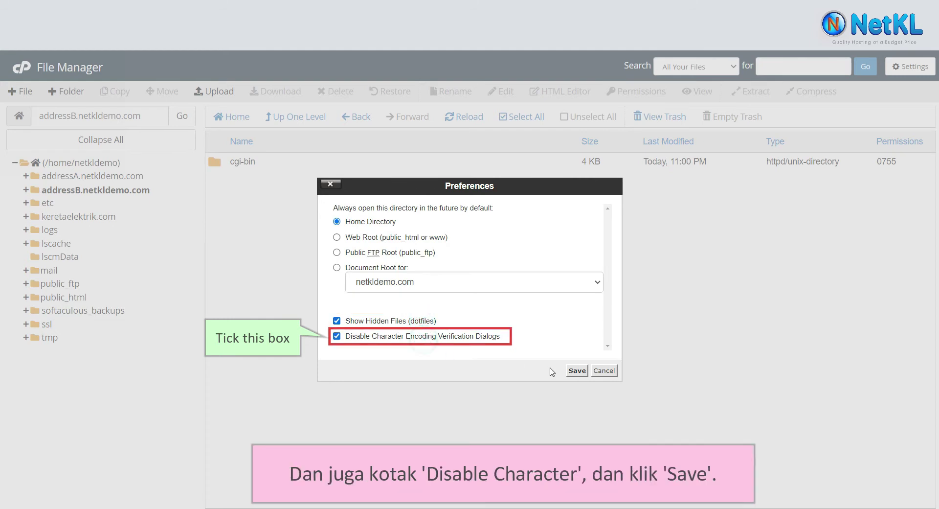
- Save the preferences and upload wp.26_71943.2022-03-20_20-20-21.tar.gz into addressB.netkldemo.com
left_click(568, 380)
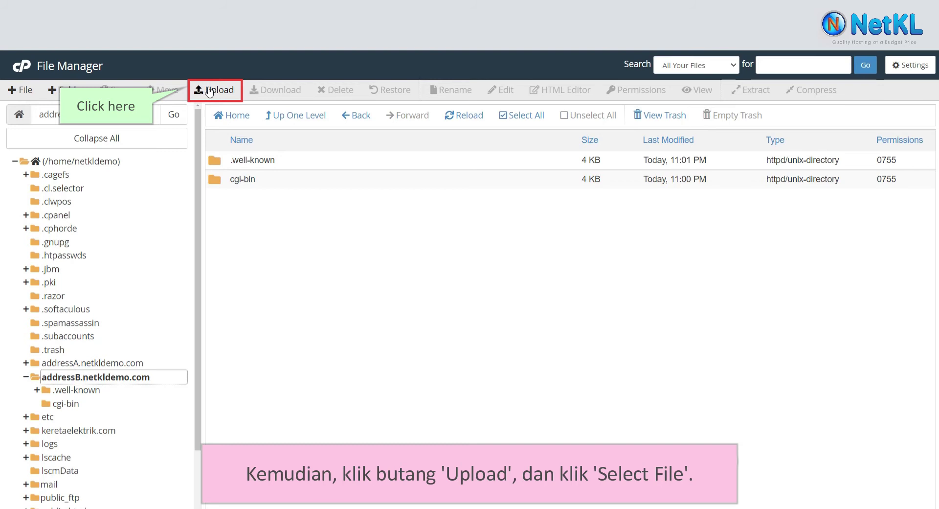
left_click(212, 90)
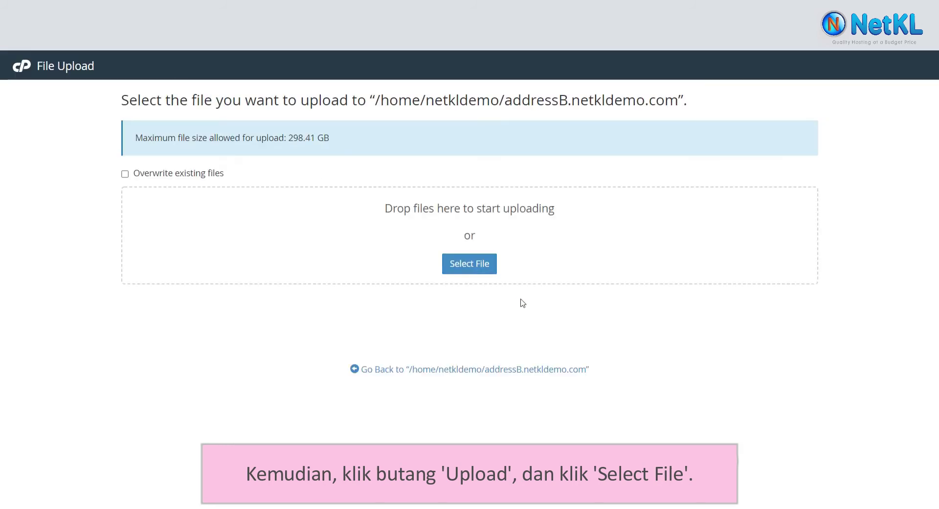
left_click(479, 264)
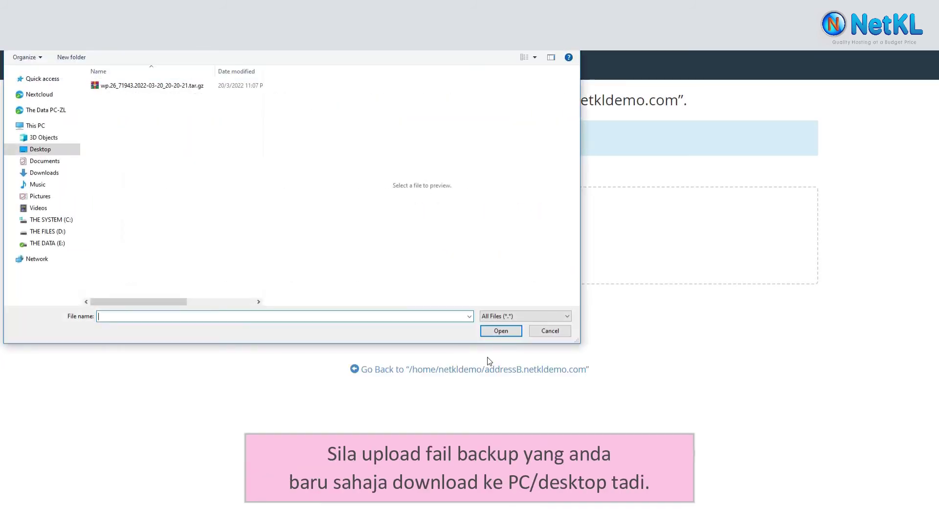
left_click(150, 87)
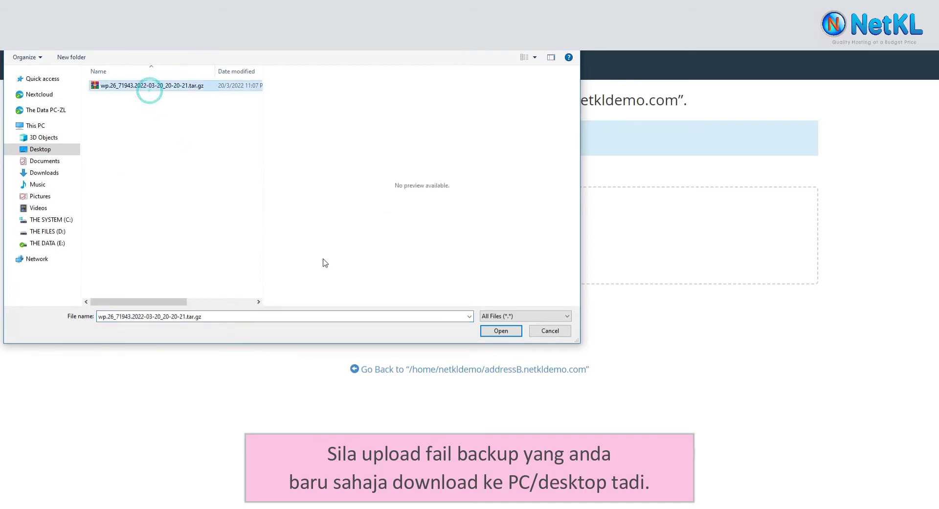
left_click(502, 333)
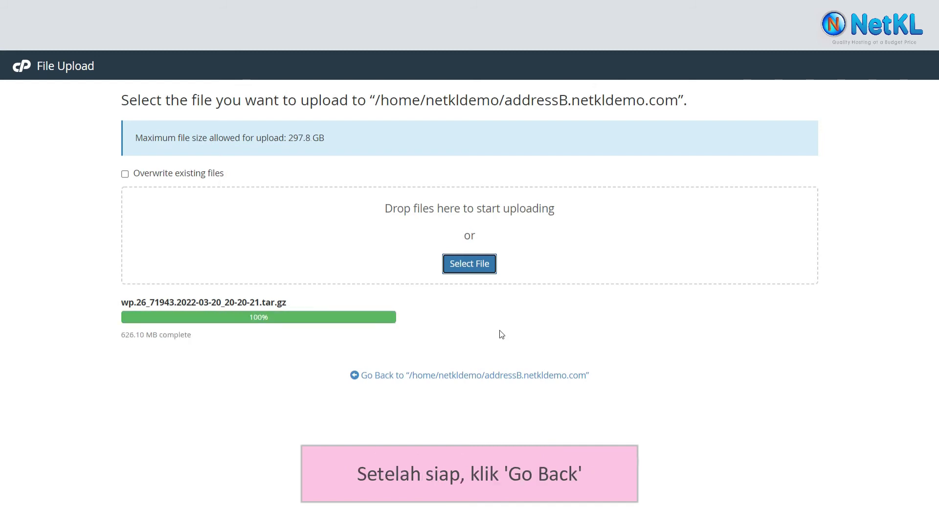
left_click(512, 376)
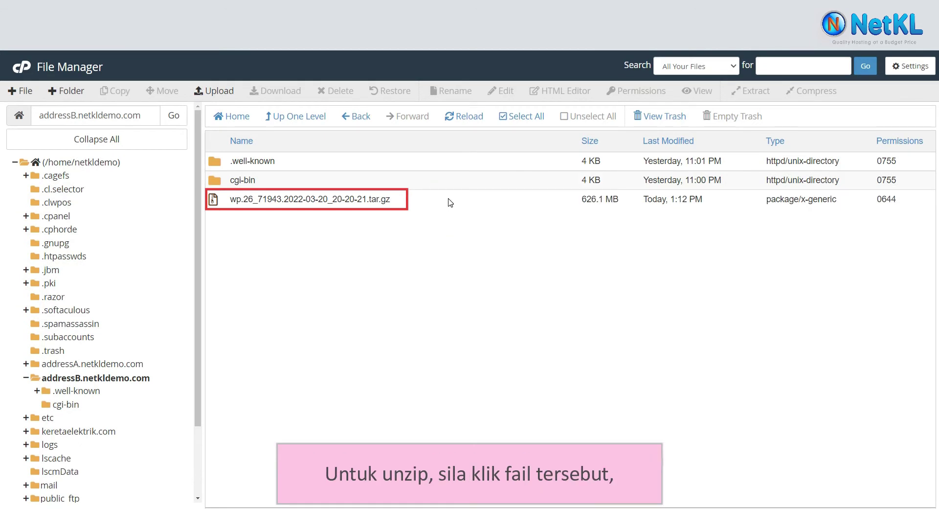
- Extract the backup tar.gz into /addressB.netkldemo.com and close the results
left_click(449, 199)
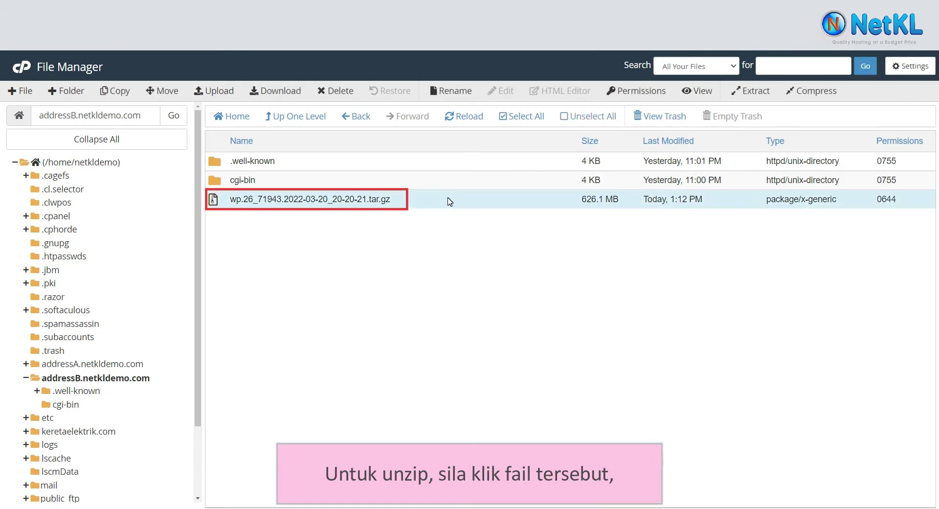
left_click(739, 101)
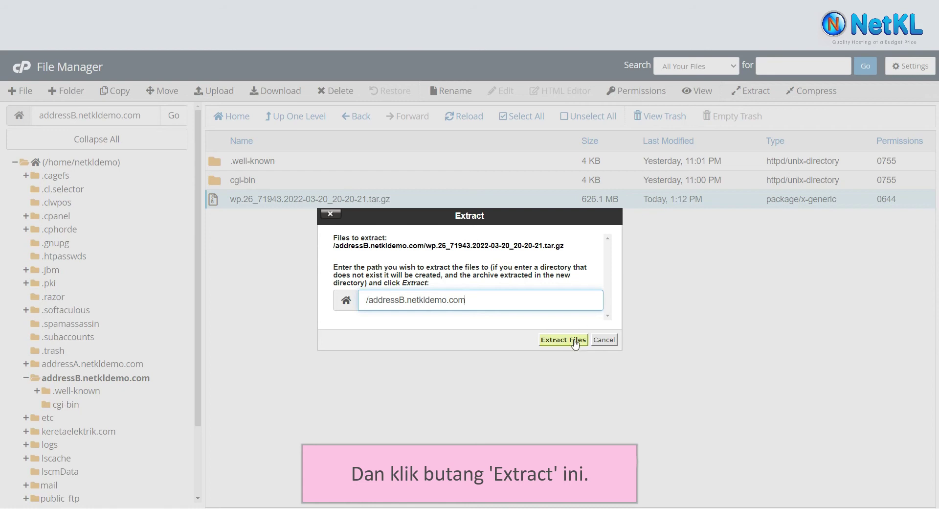
left_click(563, 339)
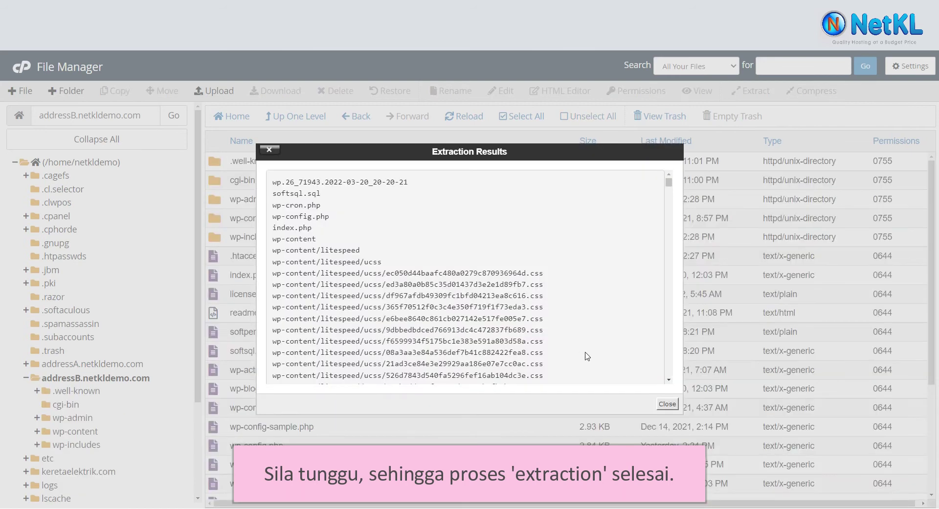
left_click(667, 403)
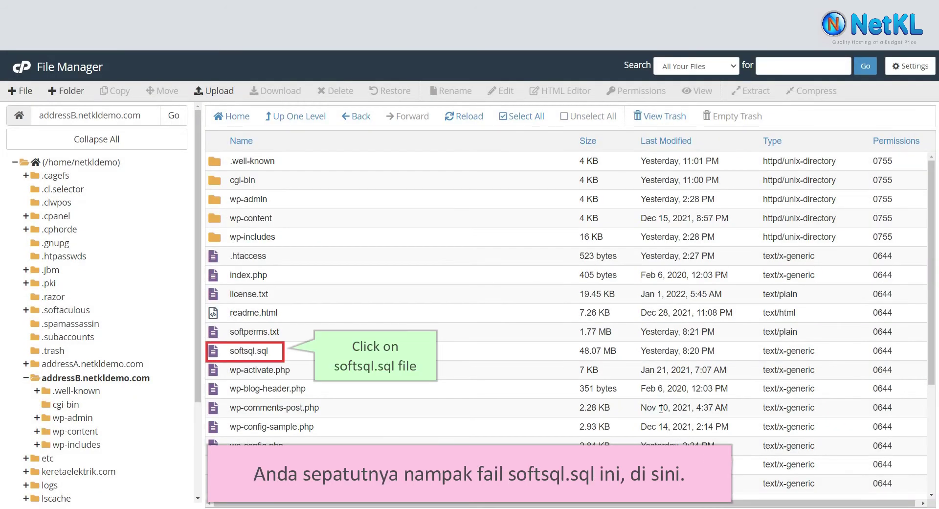
- Download the 48.07 MB softsql.sql file to the computer
left_click(291, 358)
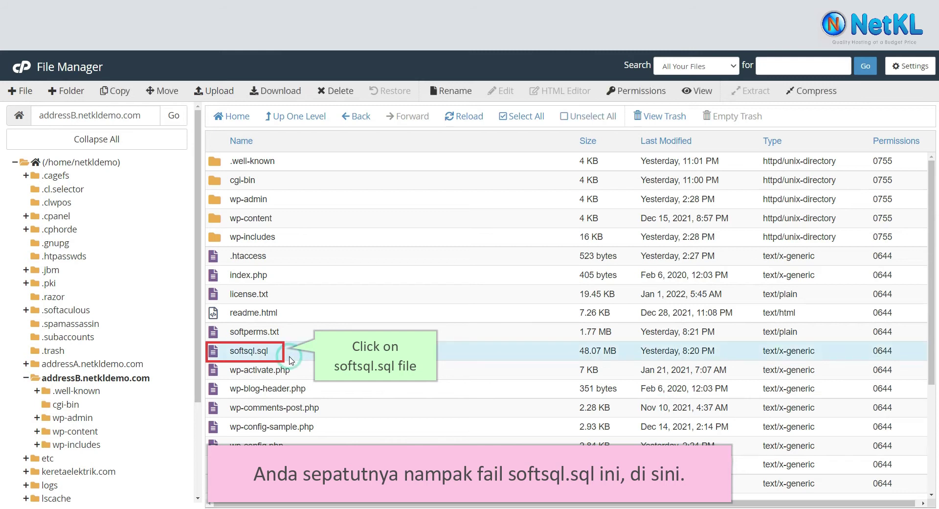
left_click(290, 100)
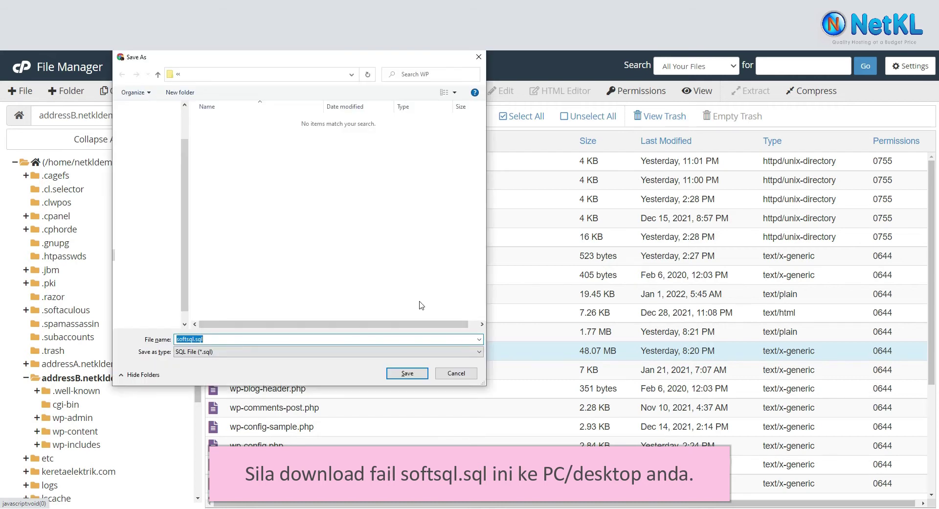
left_click(426, 376)
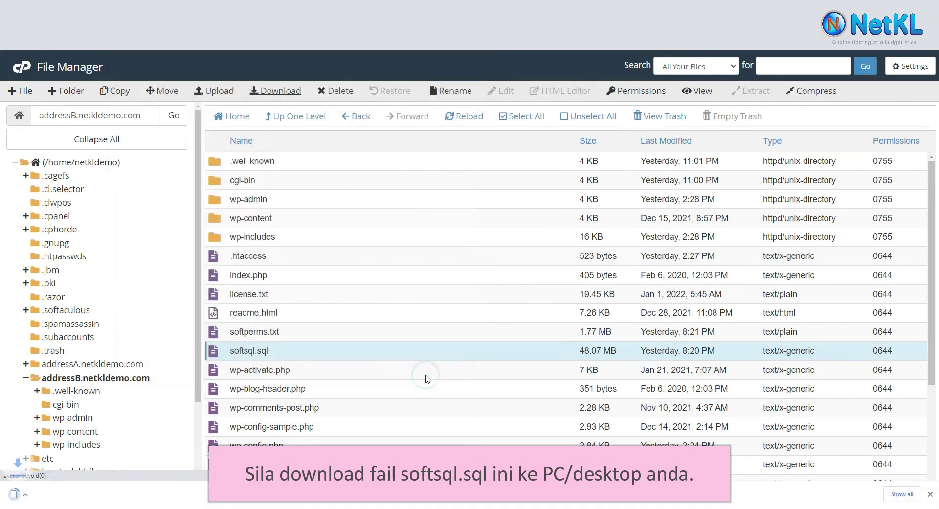
- Select softperms.txt and the tar.gz backup among the leftover files
left_click(350, 337, "ctrl")
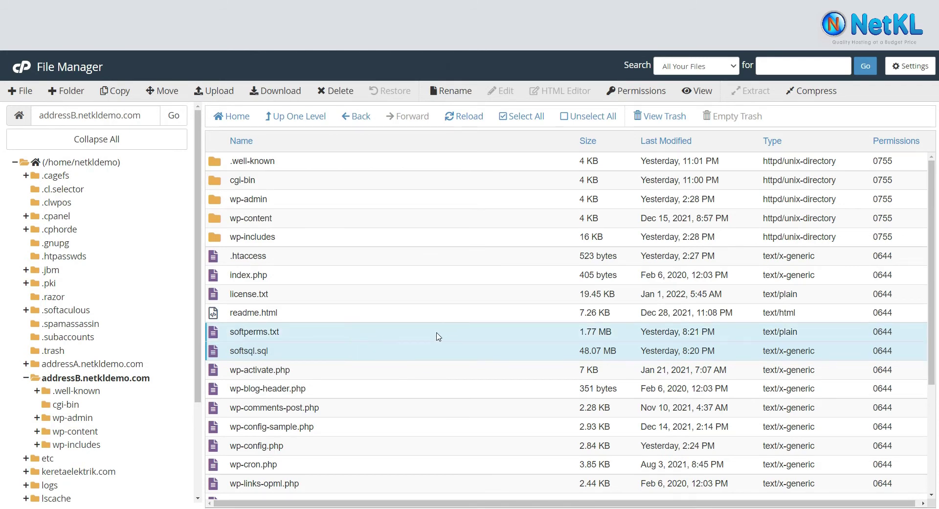
left_click_drag(928, 257, 936, 363)
left_click(400, 475, "ctrl")
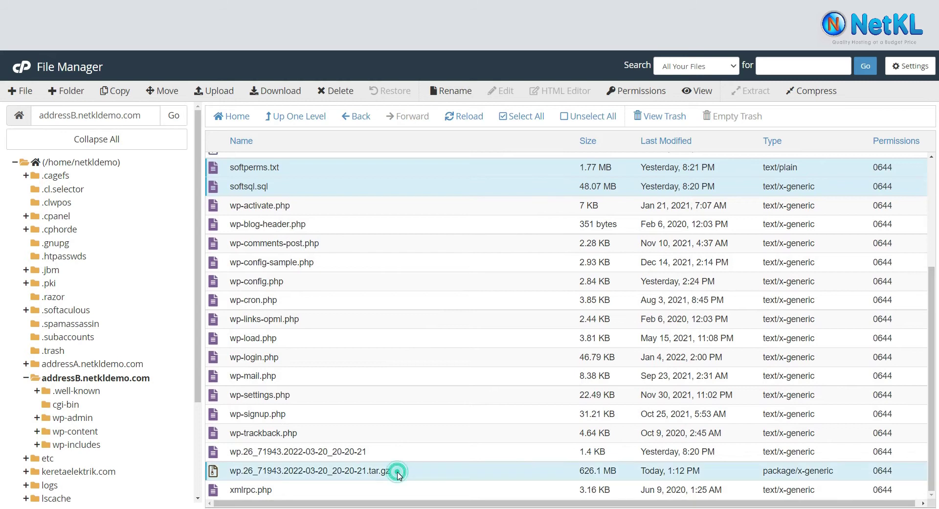
- Add the other wp.26_71943 backup and permanently delete all four leftover files, skipping the trash
left_click(405, 456, "ctrl")
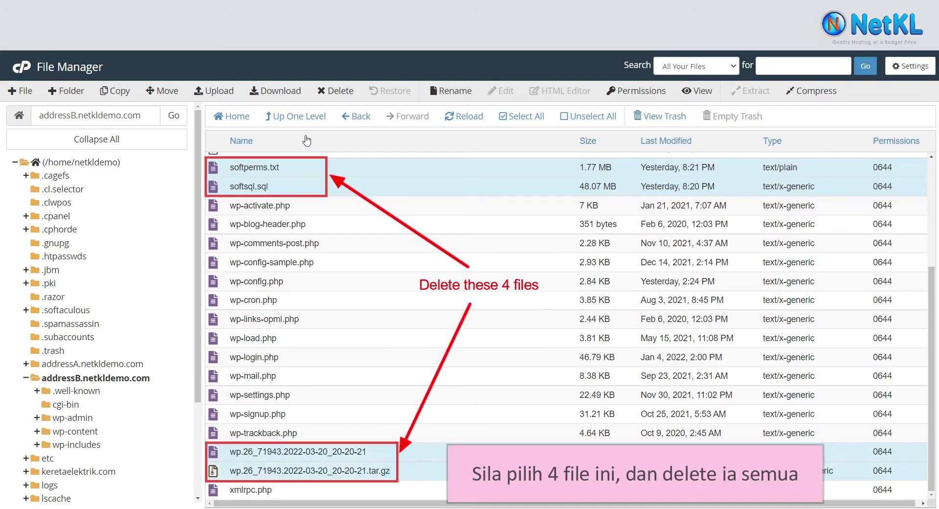
left_click(326, 102)
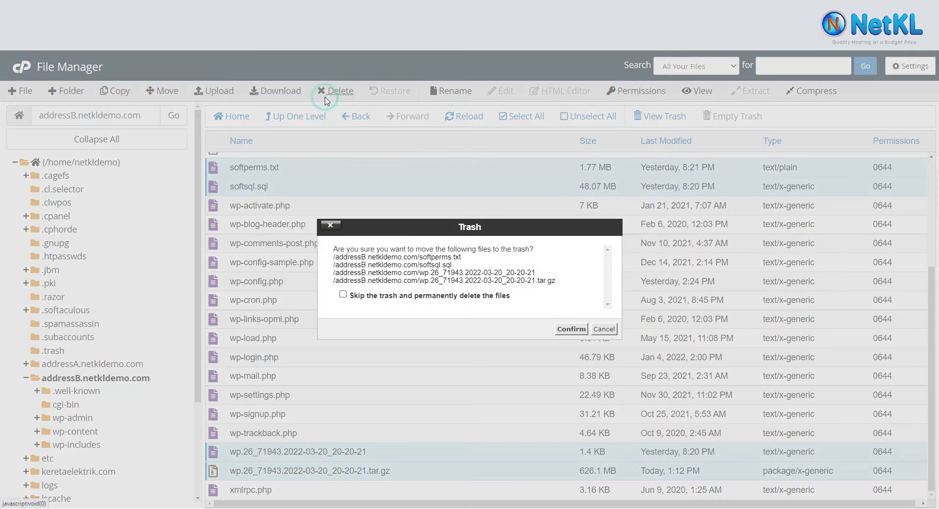
left_click(345, 295)
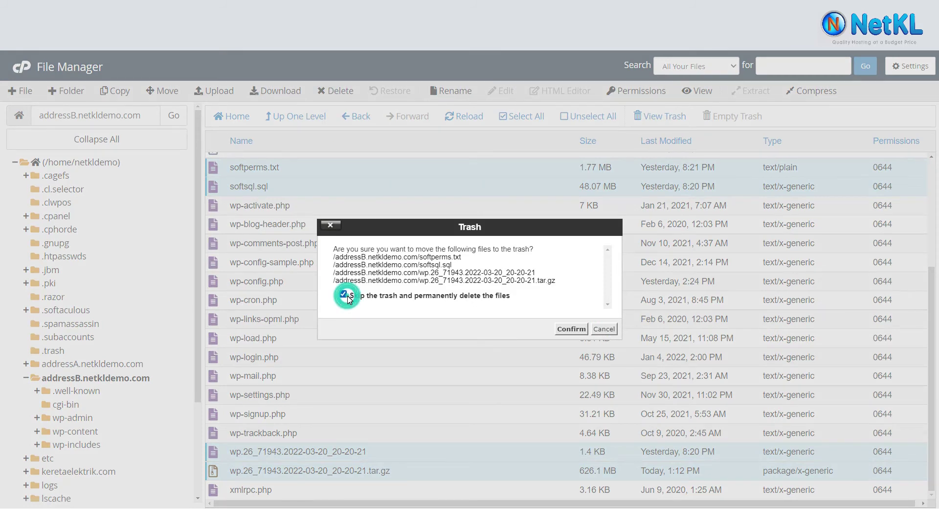
left_click(571, 329)
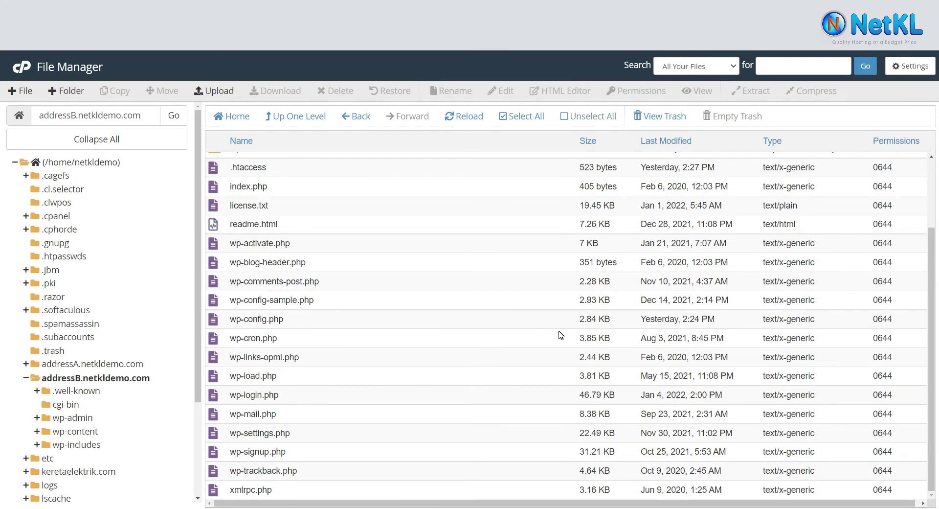
left_click_drag(933, 285, 935, 218)
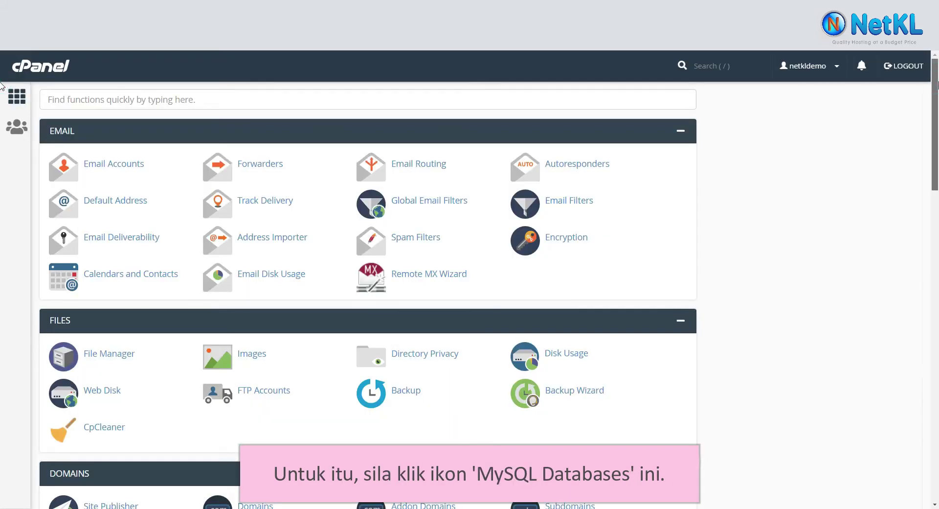
- Create the MySQL database netkldemo_addressB on the MySQL Databases page
scroll(2, 177, "down", 6)
scroll(2, 186, "down", 4)
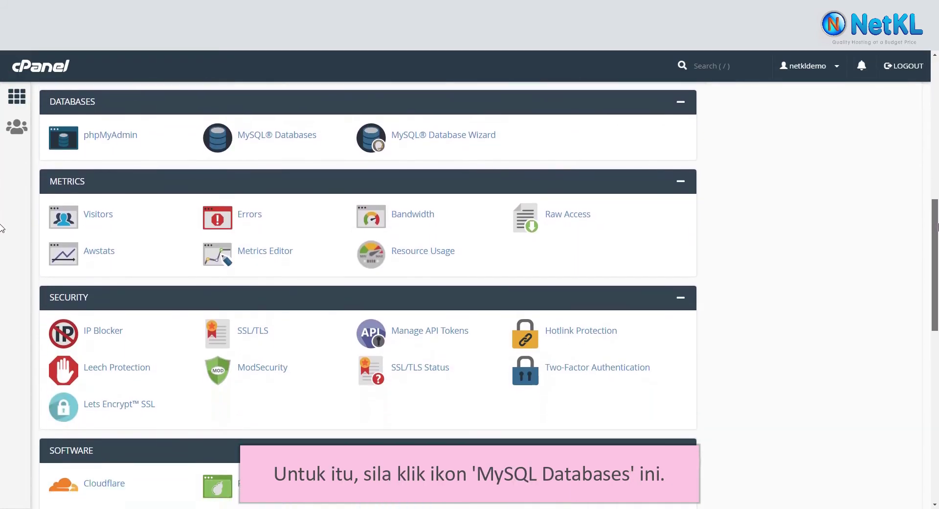
left_click(252, 139)
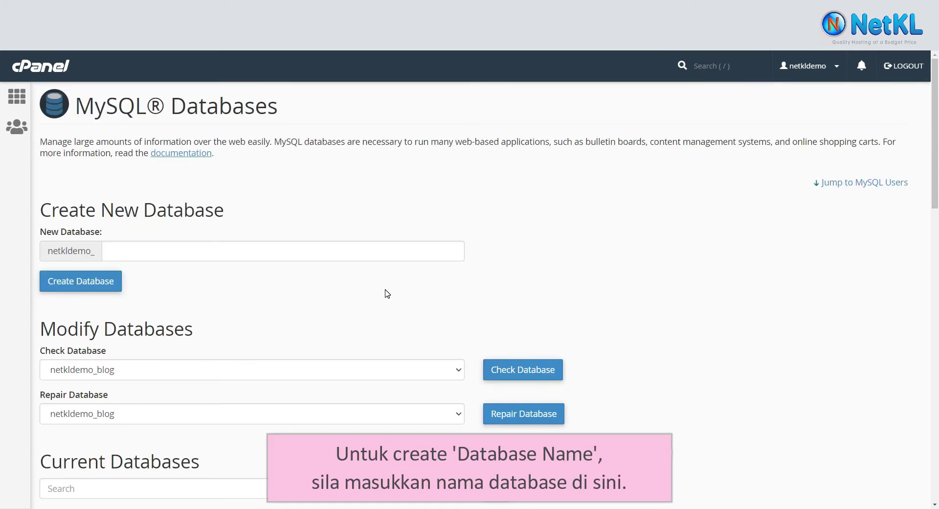
left_click(378, 251)
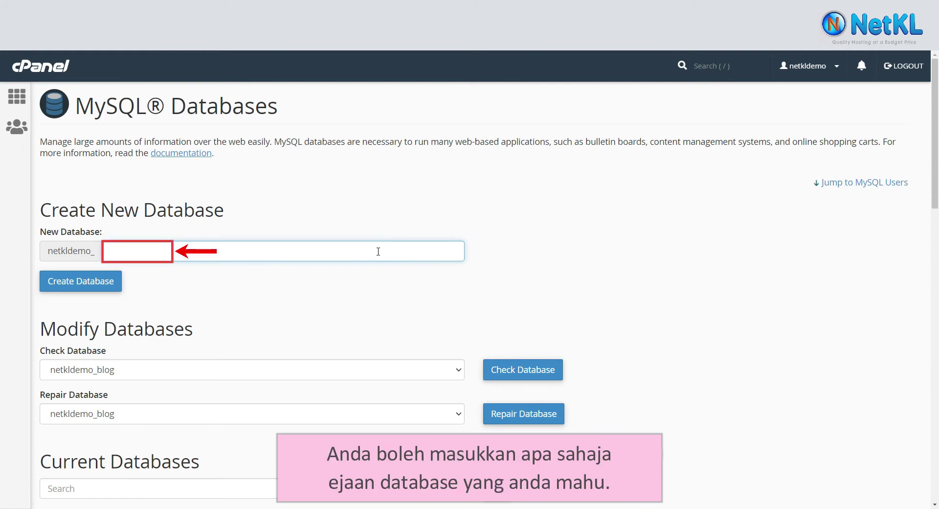
type("abc")
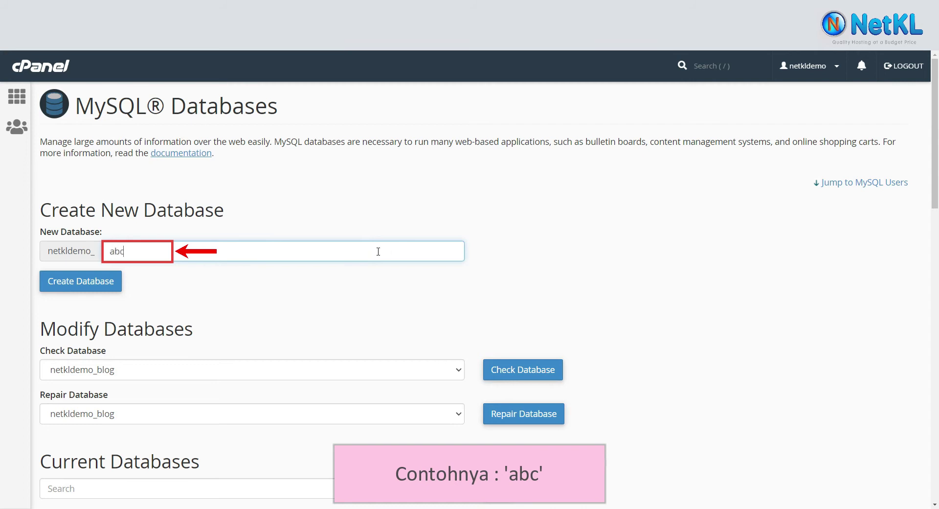
key("ctrl+a")
key("BackSpace")
type("add")
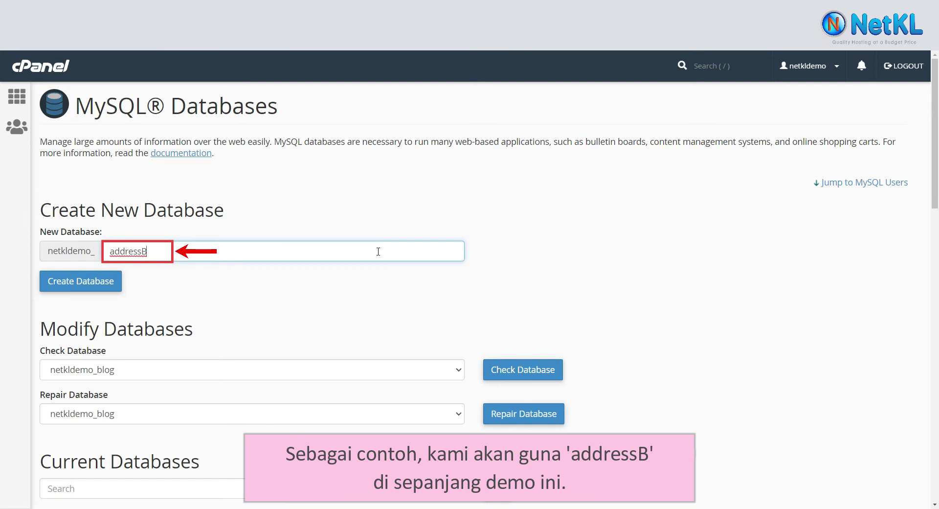
left_click(118, 292)
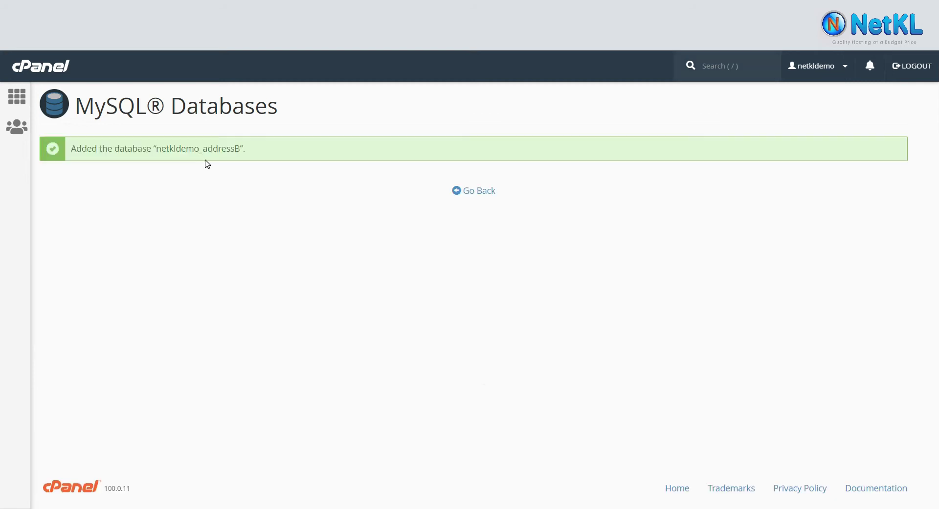
- Copy the netkldemo_addressB name into the Notepad note, then go back
left_click_drag(156, 149, 240, 149)
right_click(240, 150)
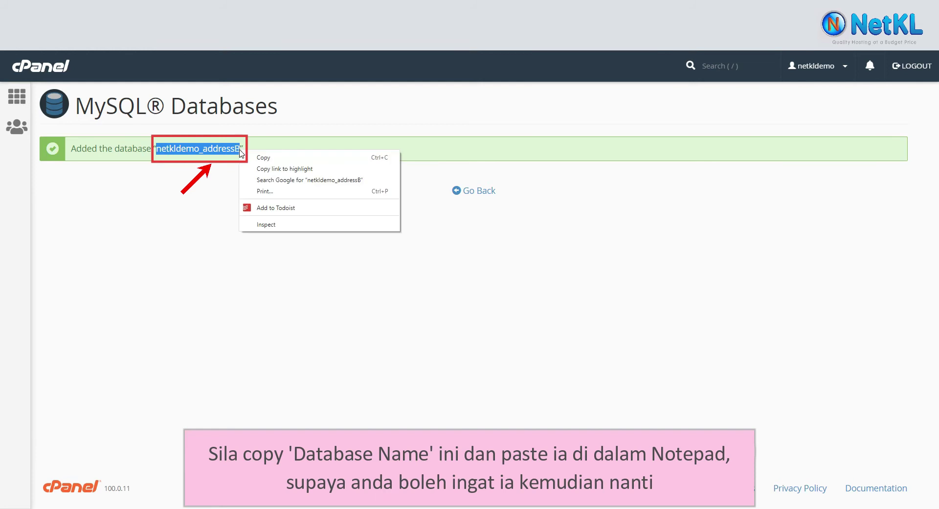
left_click(301, 160)
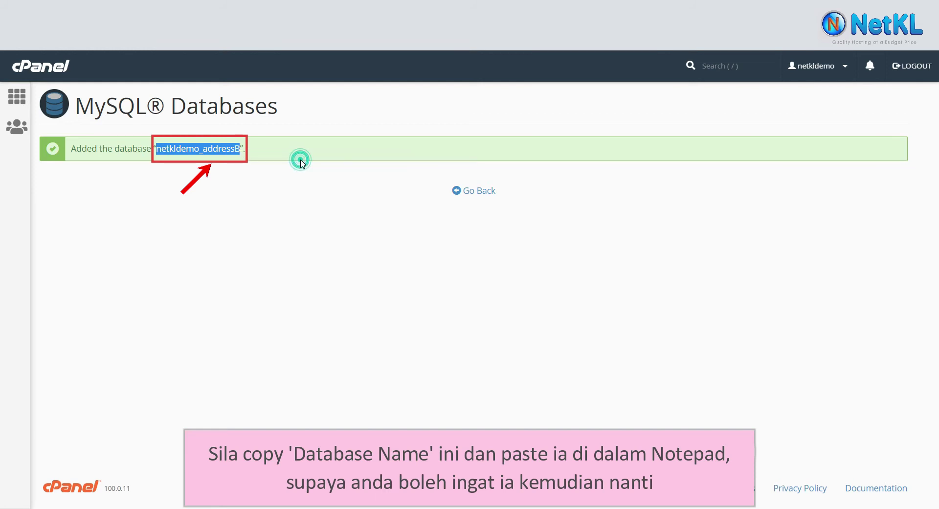
key("alt+Tab")
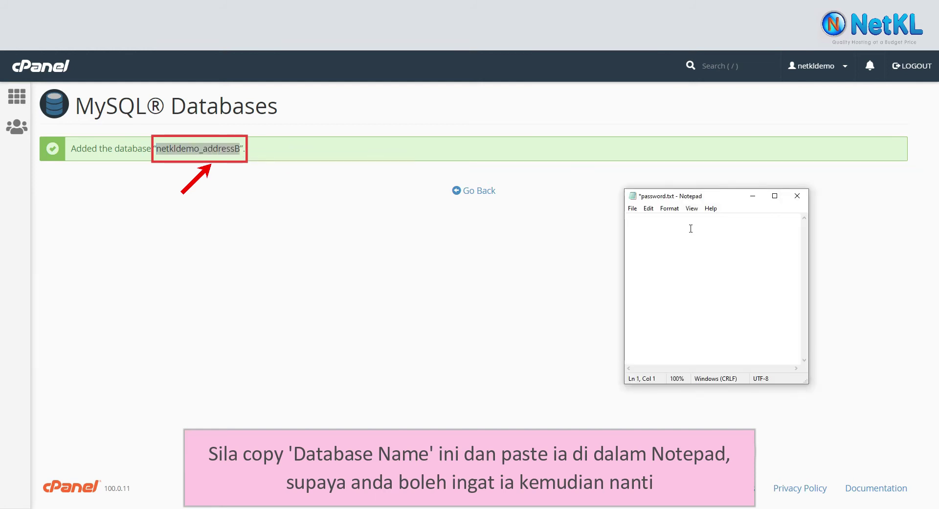
right_click(690, 228)
left_click(740, 261)
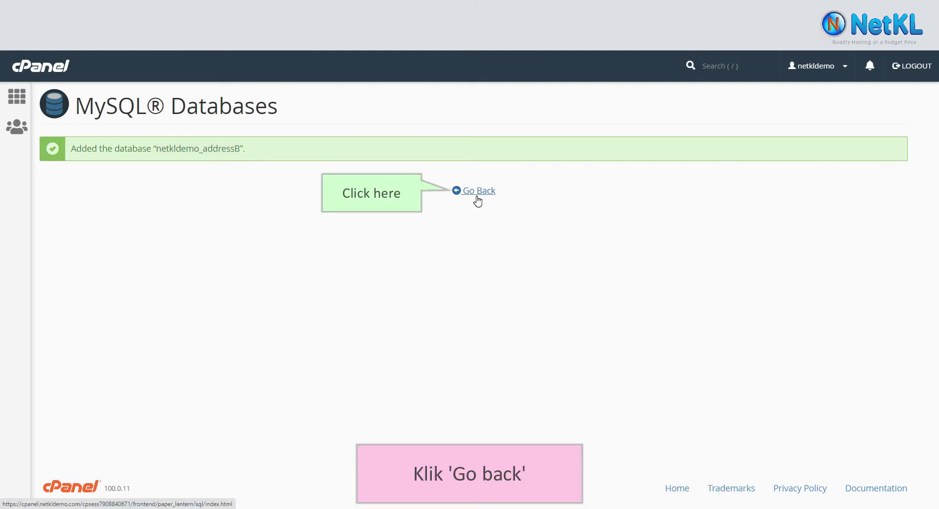
left_click(477, 198)
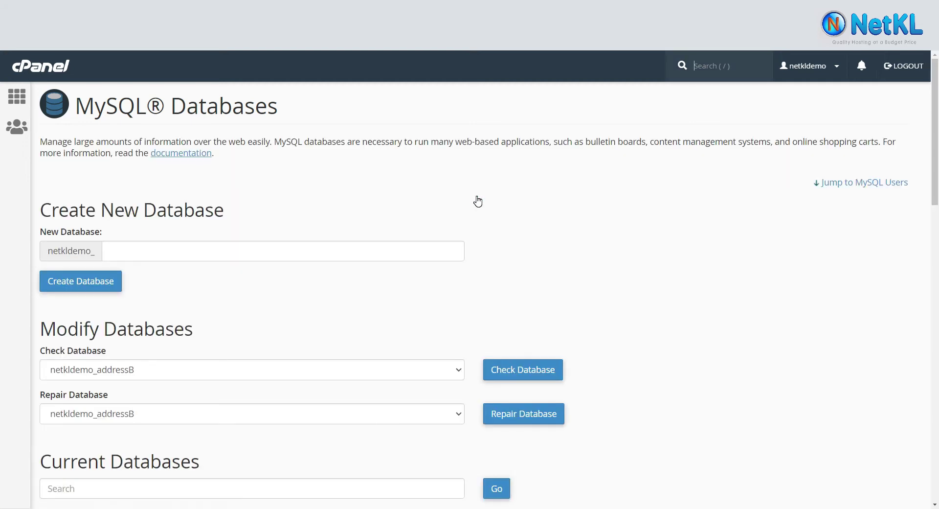
- Enter addressB as the new MySQL username and type its password
scroll(938, 170, "down", 4)
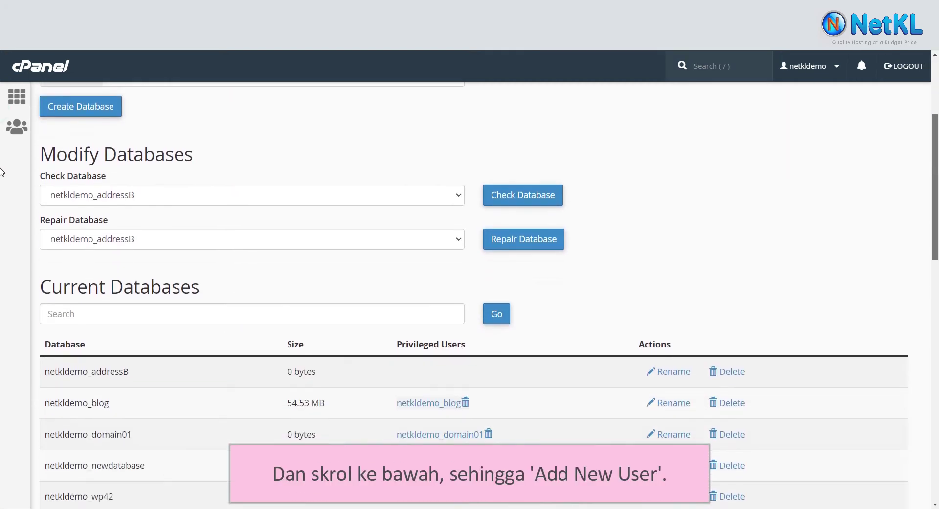
left_click_drag(937, 170, 938, 327)
left_click(239, 195)
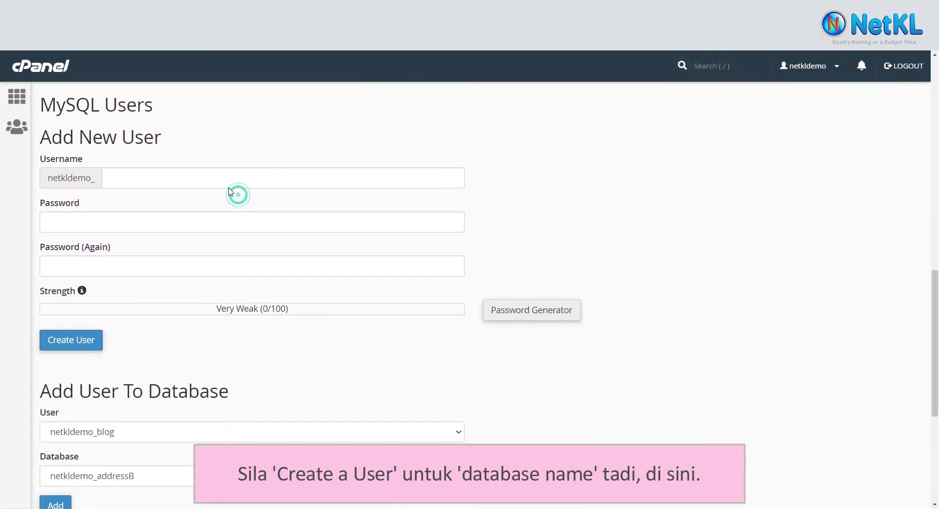
left_click(222, 180)
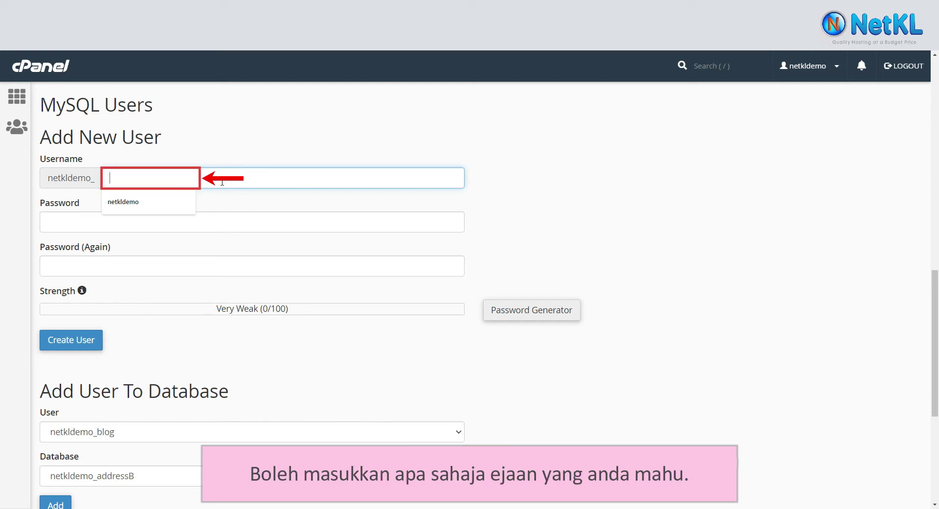
type("abcadminxyz")
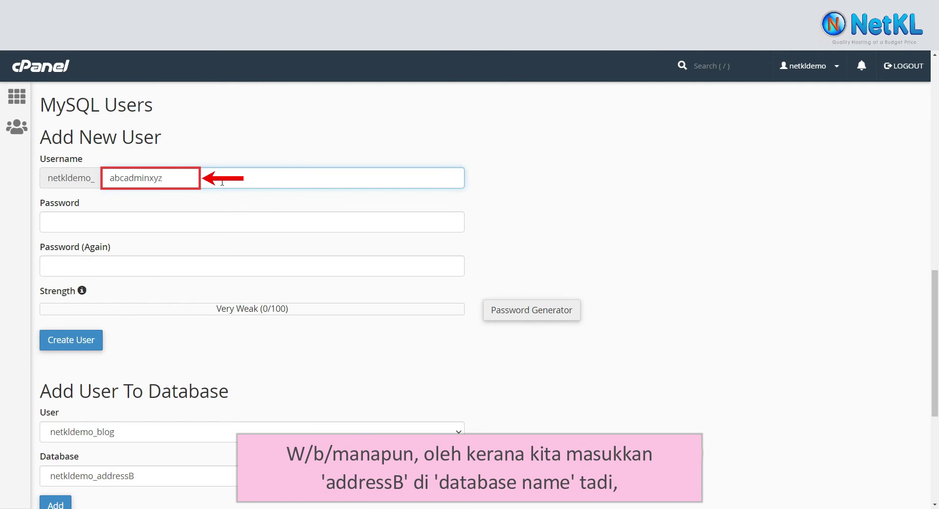
double_click(223, 182)
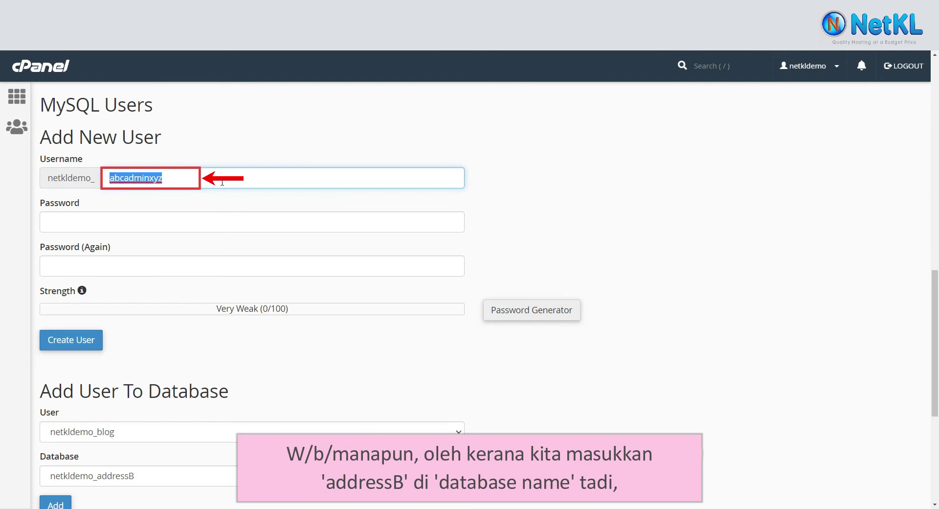
key("BackSpace")
type("addressB")
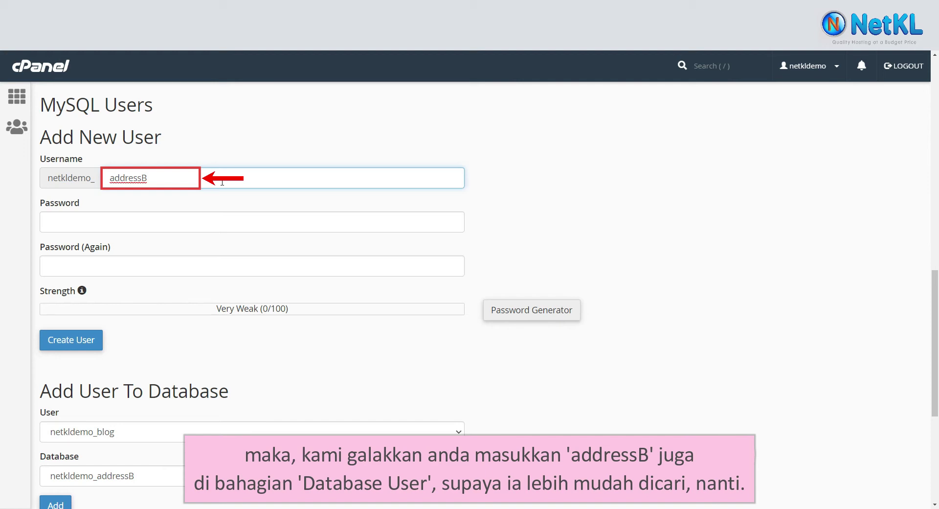
left_click(238, 221)
type("*******")
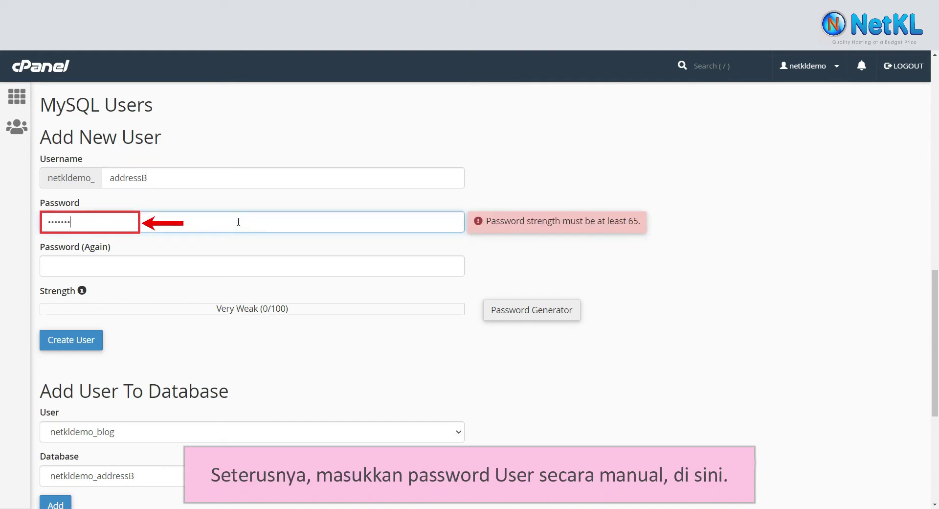
type("**")
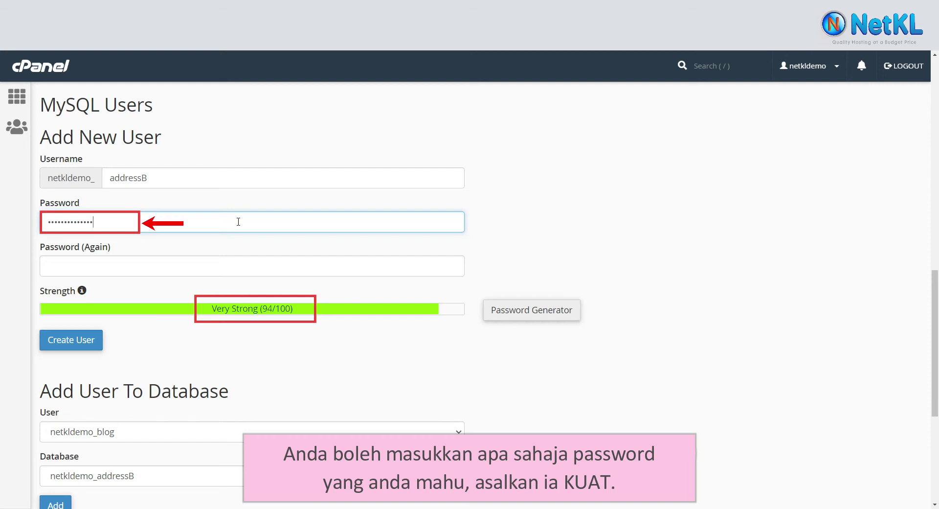
- Generate a very strong random password and save a copy of it in the Notepad note
left_click(578, 318)
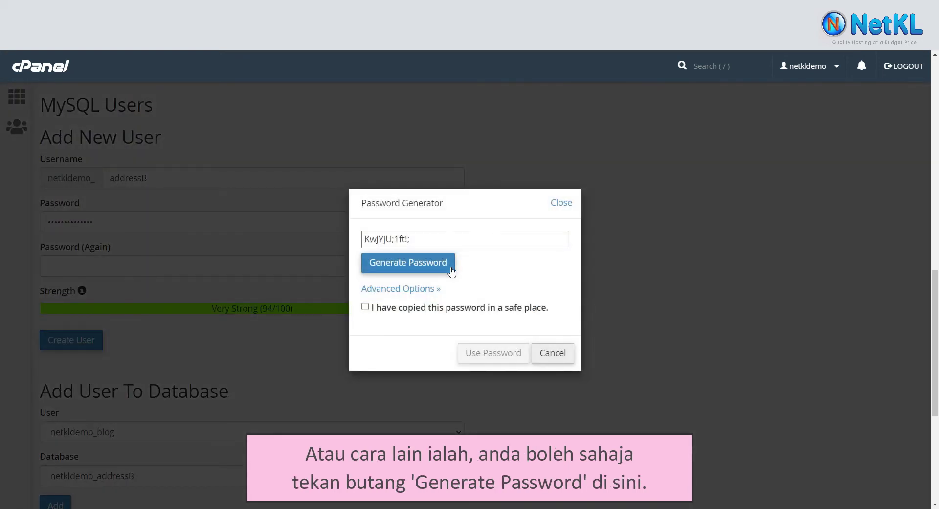
left_click(451, 270)
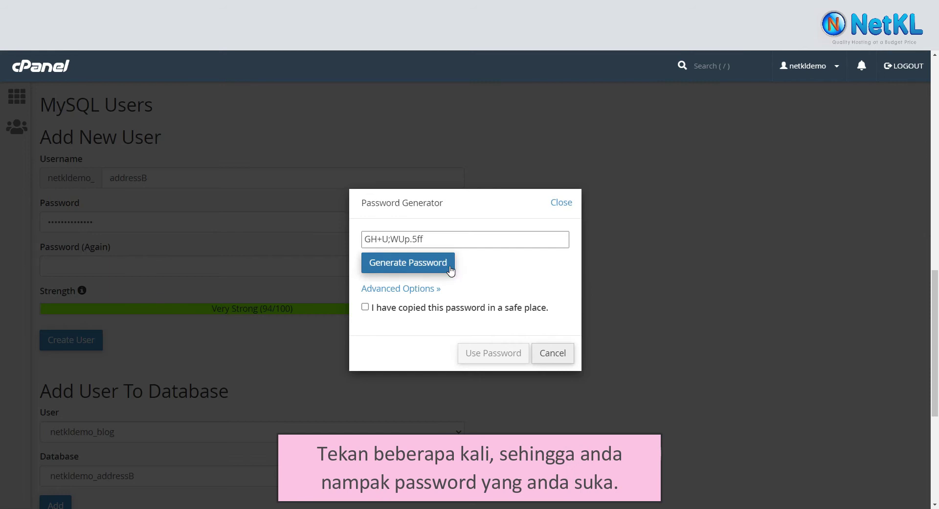
left_click(451, 270)
left_click(451, 271)
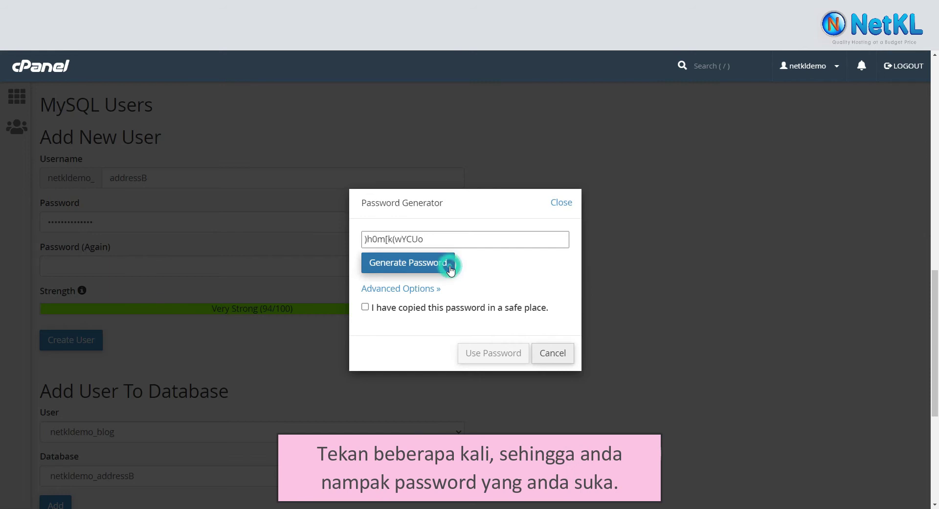
left_click(451, 270)
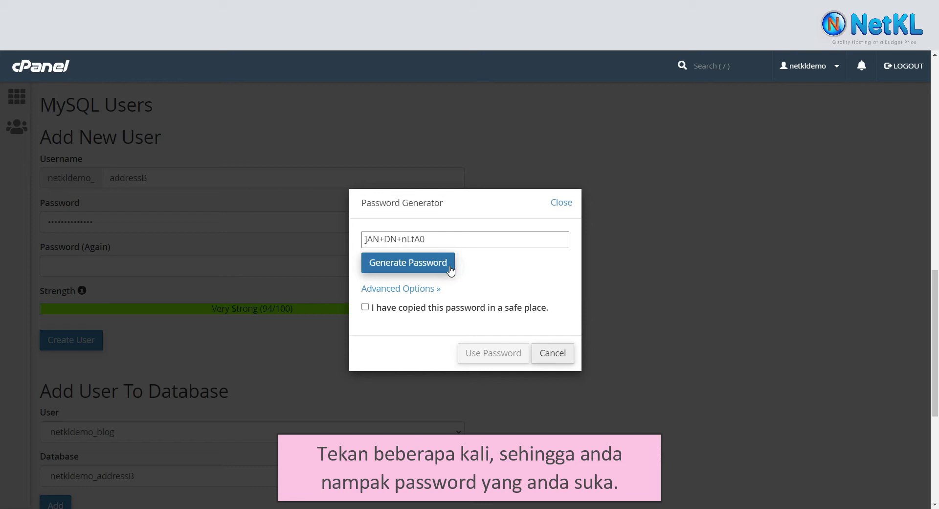
triple_click(454, 239)
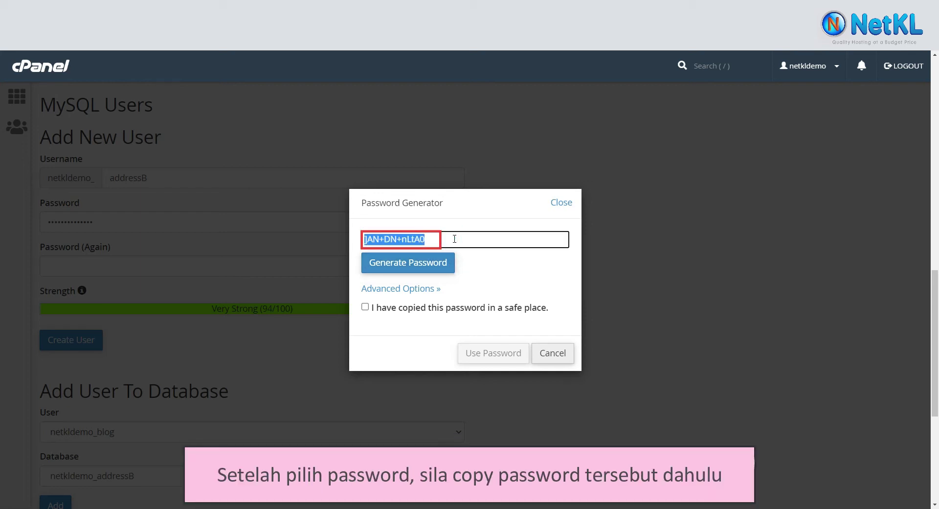
right_click(454, 239)
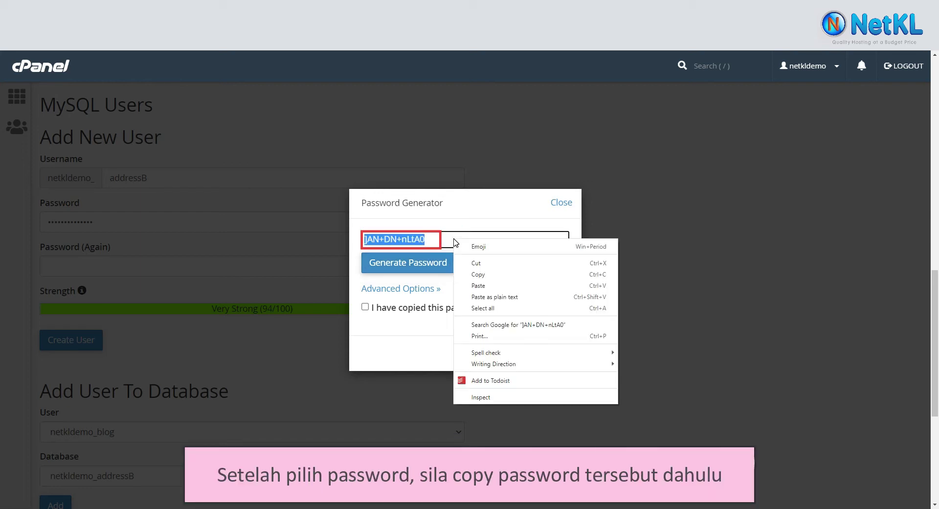
left_click(496, 277)
key("alt+Tab")
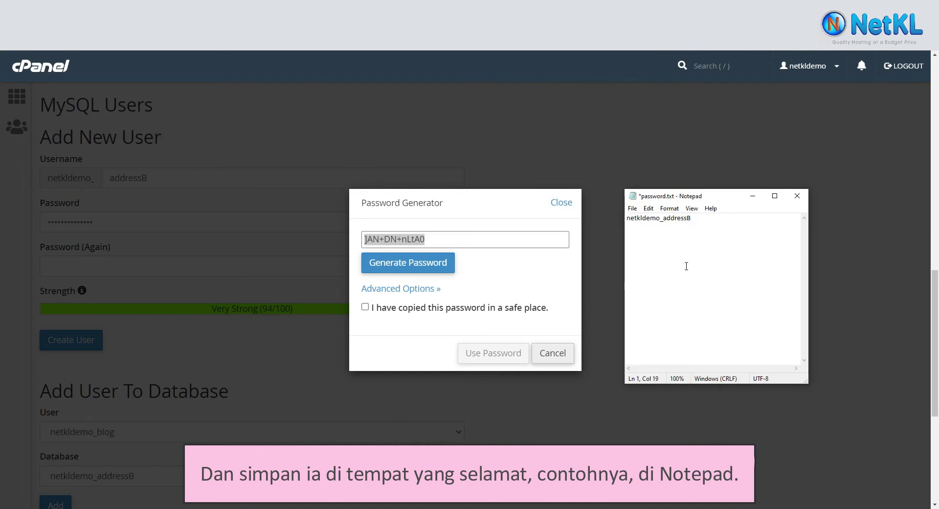
right_click(685, 236)
left_click(735, 278)
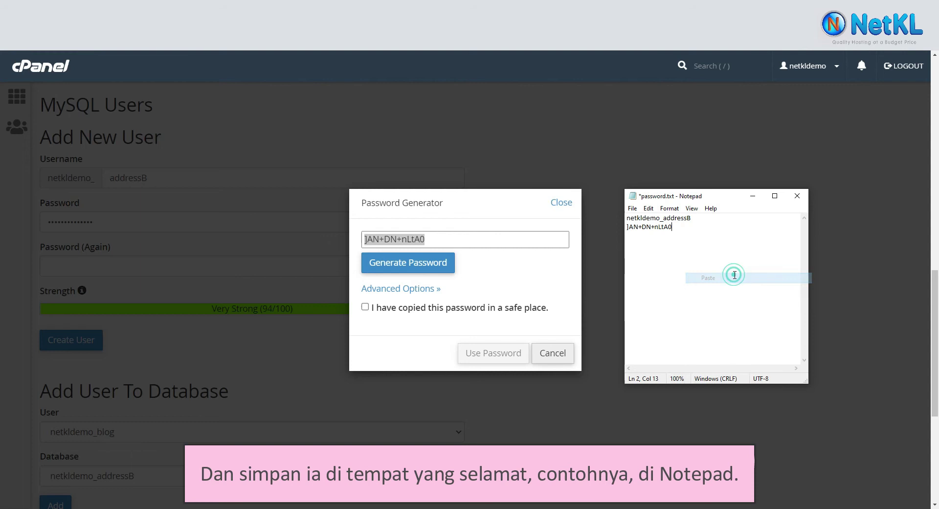
- Apply the generated password and create the netkldemo_addressB MySQL user
left_click(366, 308)
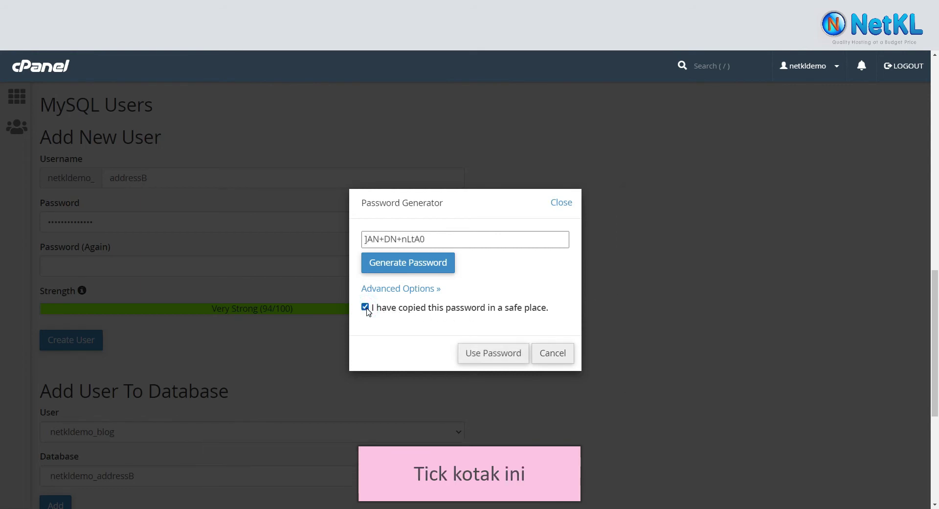
left_click(464, 361)
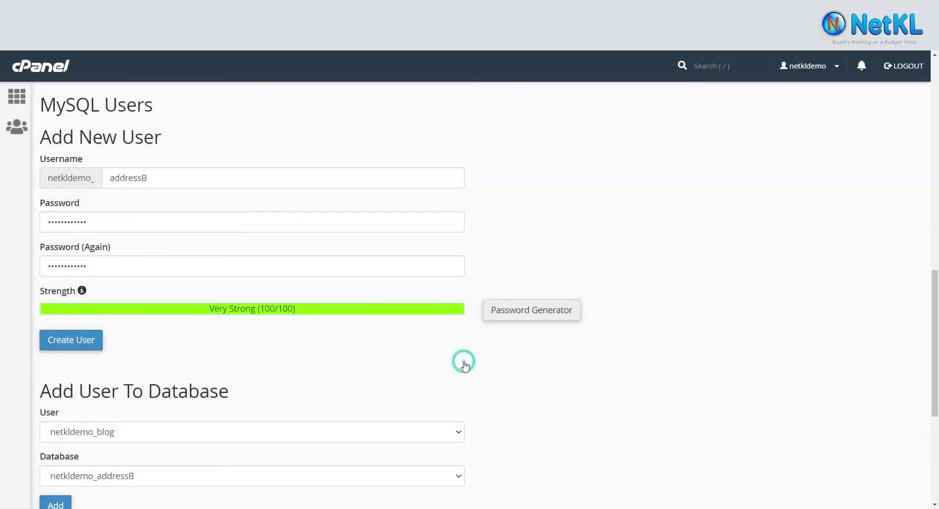
left_click(102, 346)
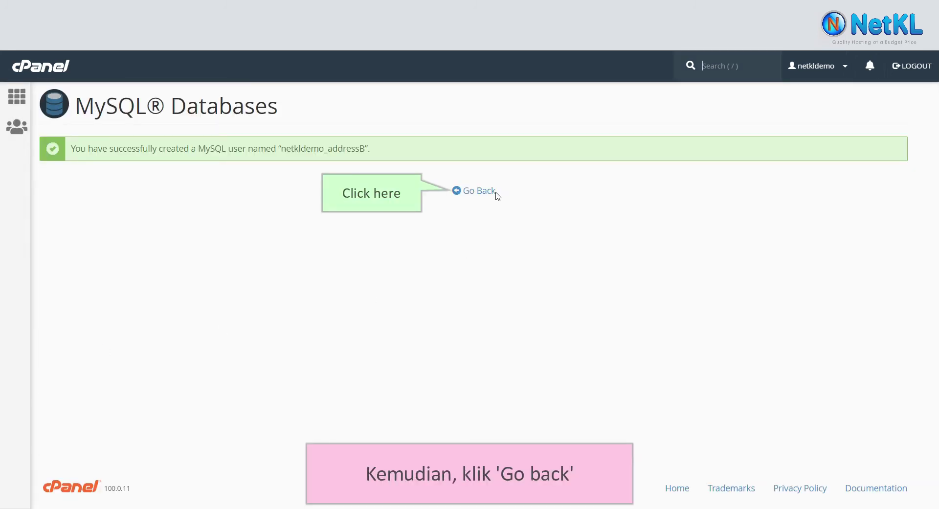
- Add the netkldemo_addressB user to the netkldemo_addressB database
left_click(494, 192)
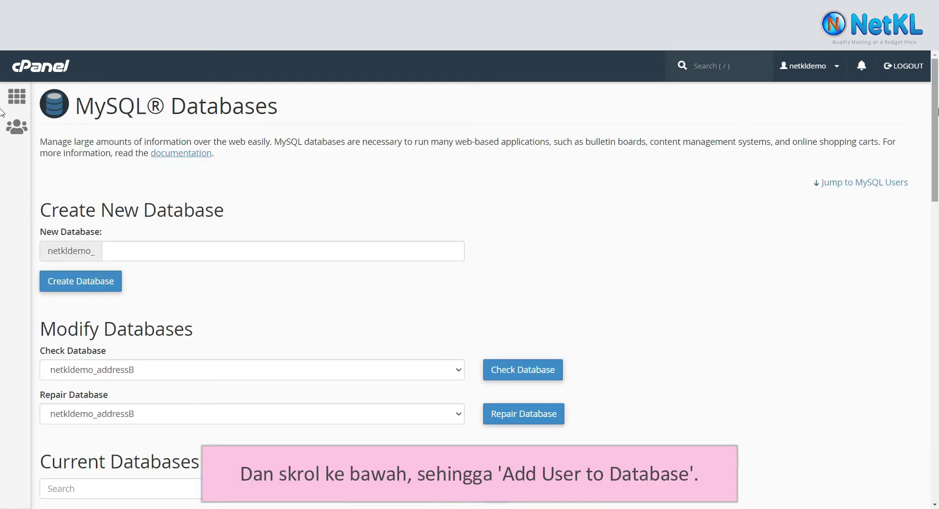
scroll(2, 254, "down", 9)
scroll(2, 255, "down", 9)
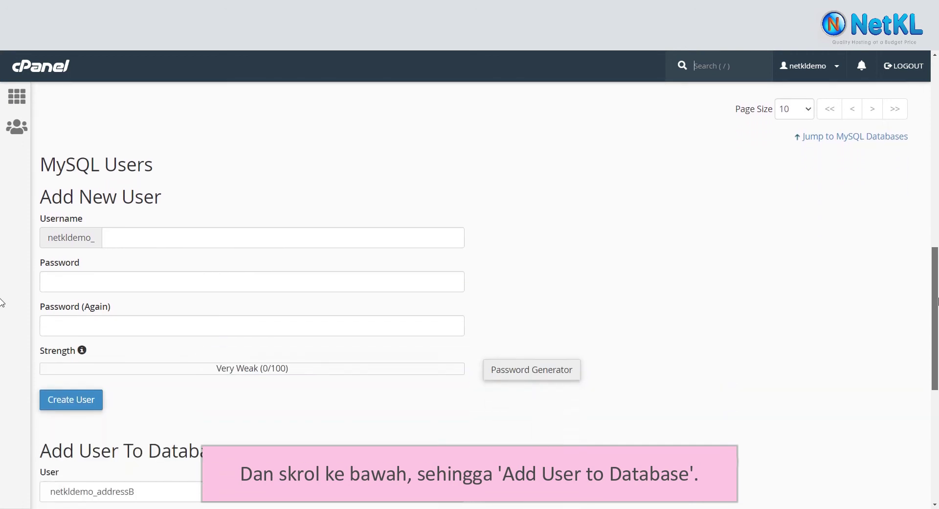
scroll(2, 394, "down", 2)
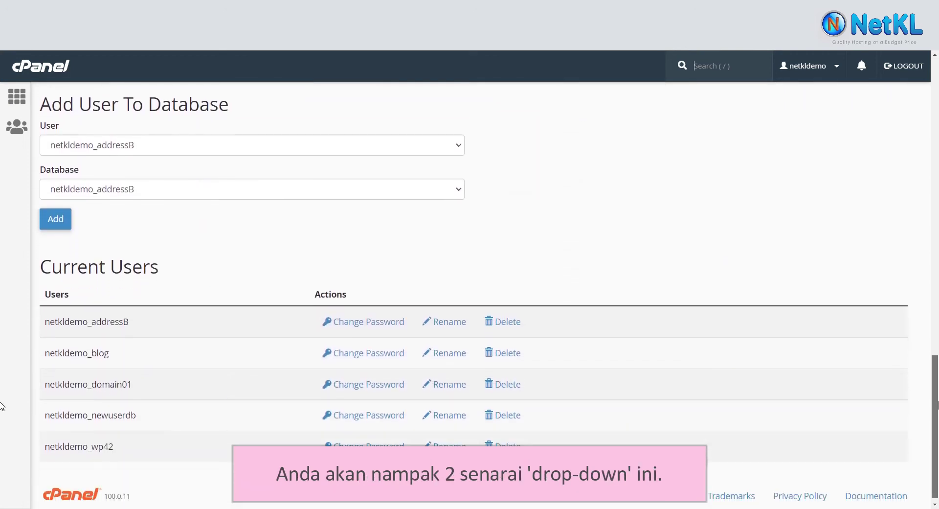
left_click(459, 139)
left_click(456, 158)
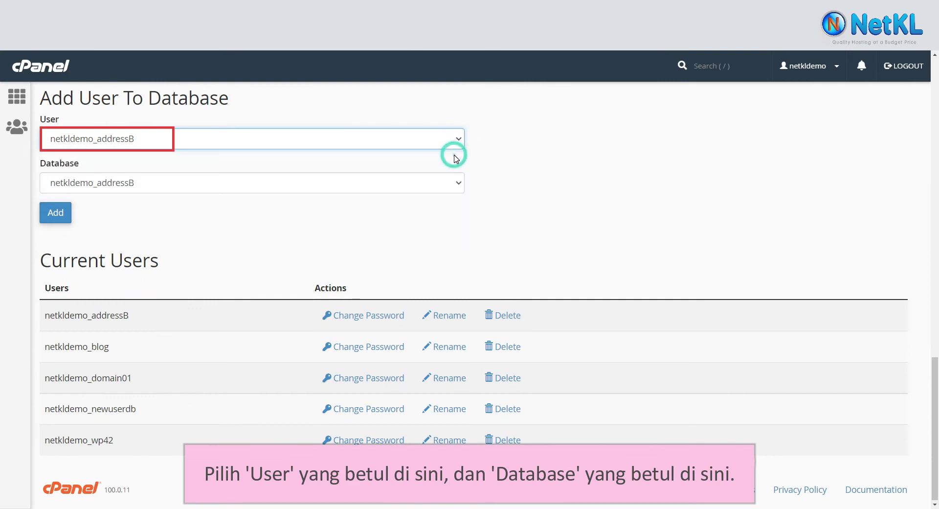
left_click(455, 184)
left_click(455, 199)
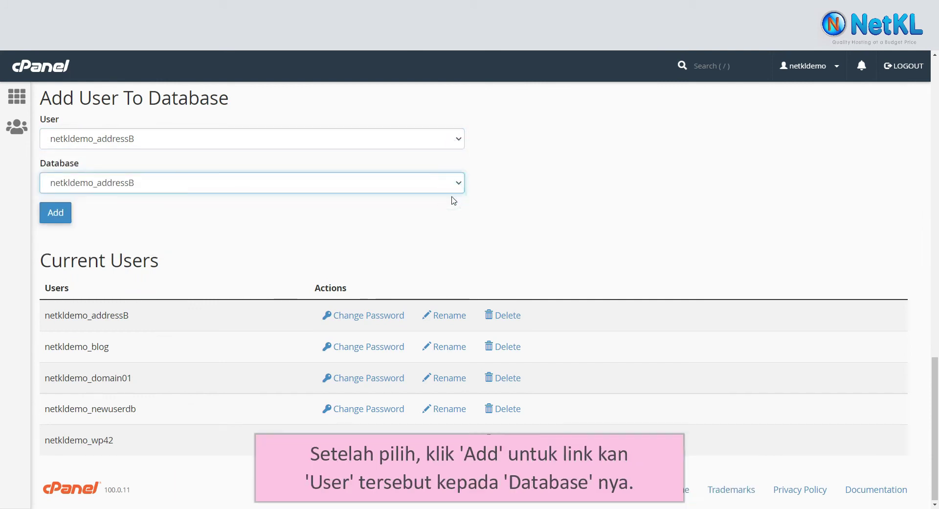
left_click(67, 223)
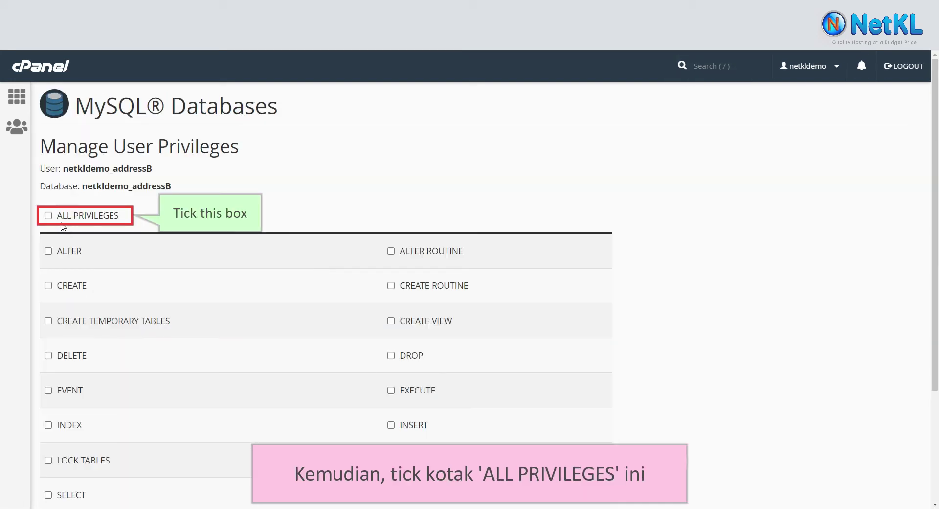
- Save ALL PRIVILEGES for netkldemo_addressB on its database, then return to cPanel home
left_click(53, 218)
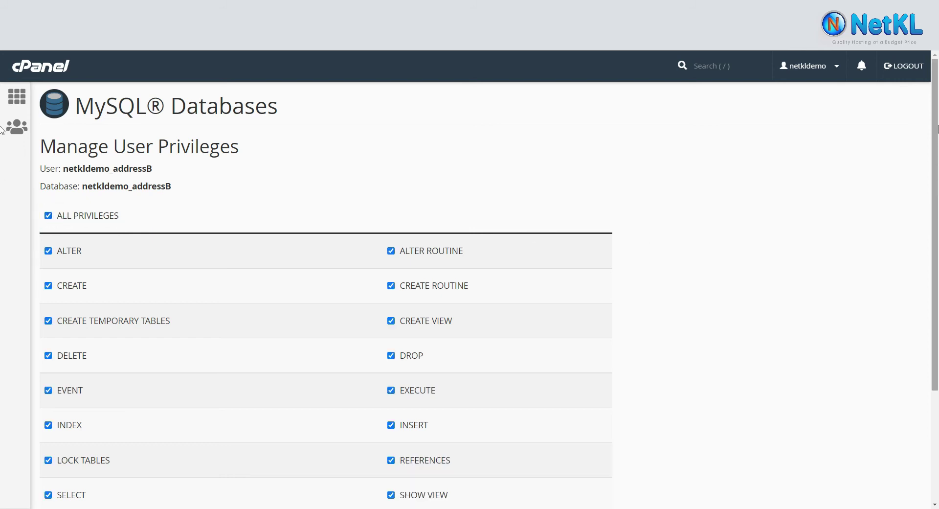
scroll(2, 147, "down", 3)
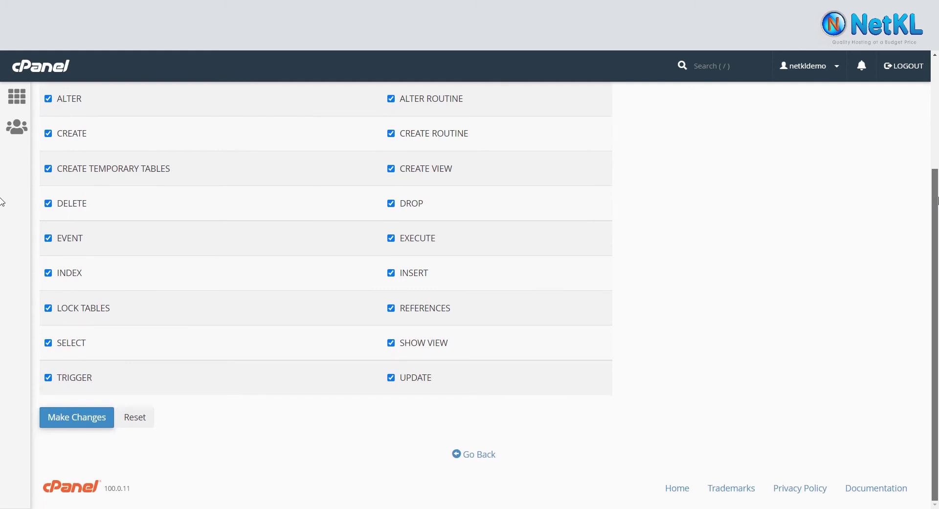
left_click(108, 417)
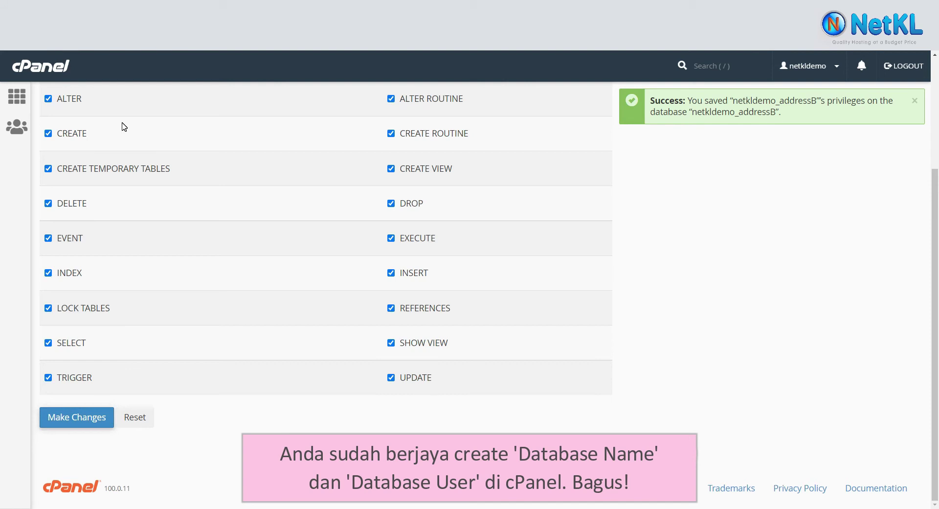
left_click(56, 74)
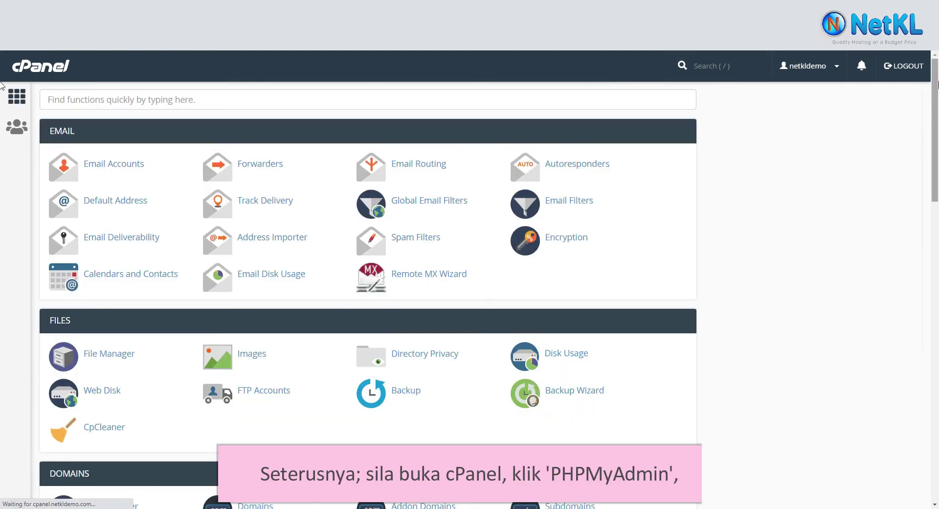
- Open netkldemo_addressB in phpMyAdmin and confirm it shows no tables found
scroll(3, 230, "down", 10)
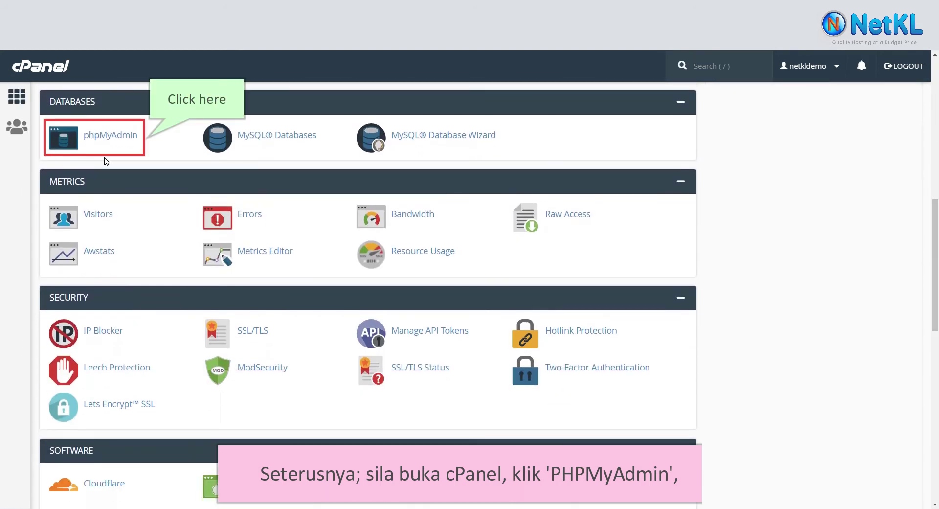
left_click(104, 147)
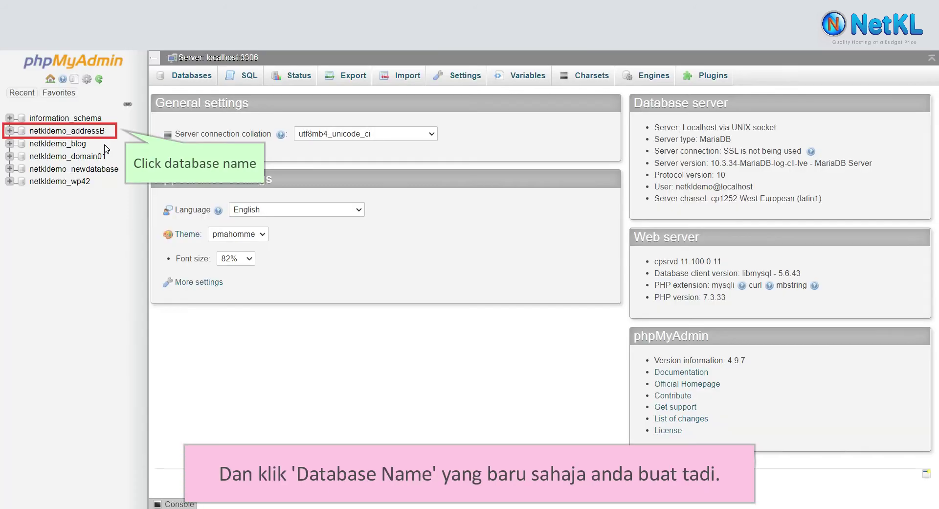
left_click(104, 132)
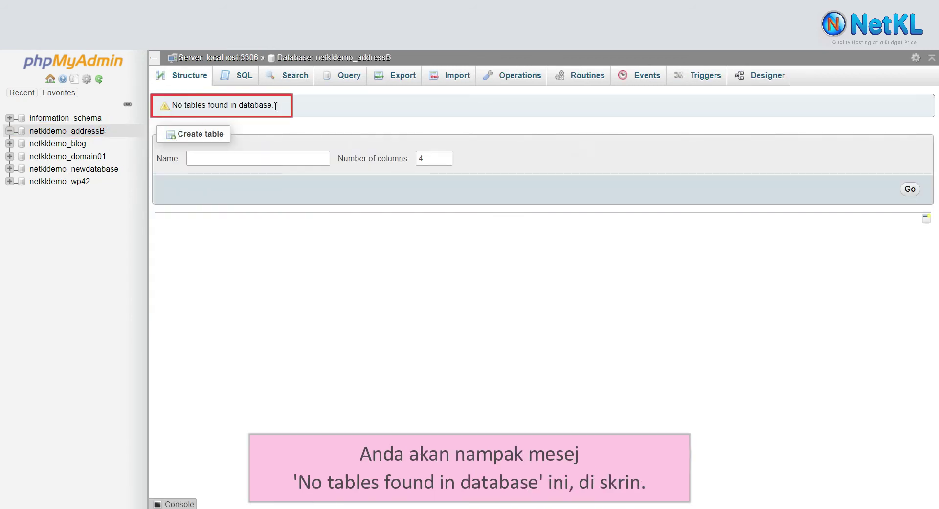
left_click_drag(280, 107, 171, 106)
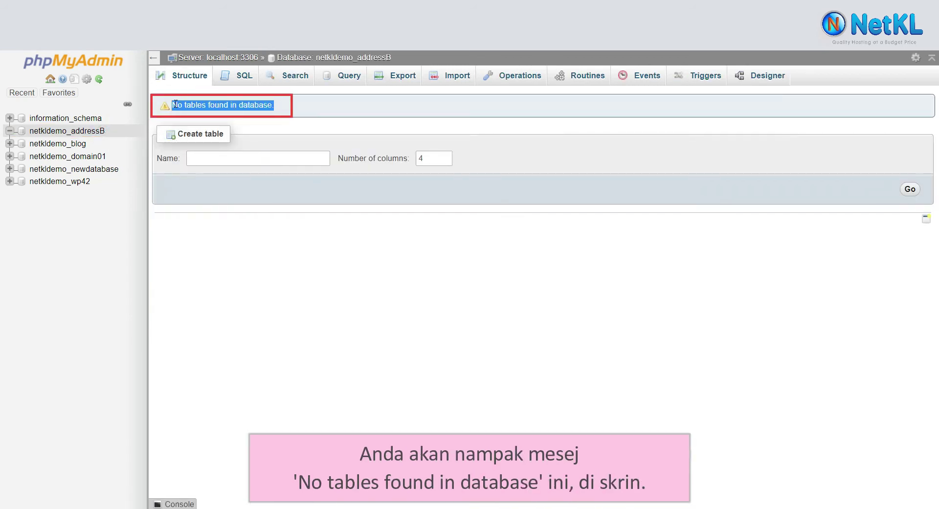
left_click(244, 132)
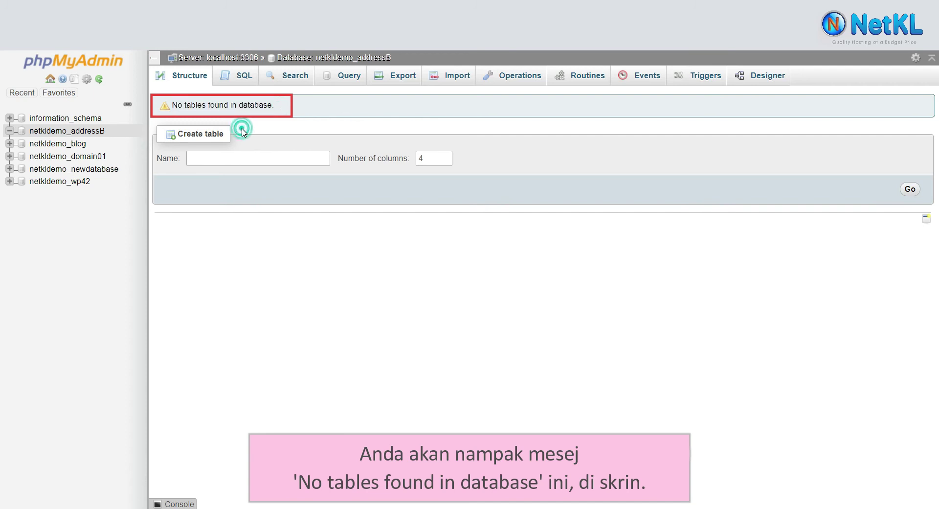
- Import softsql.sql into netkldemo_addressB, running 825 queries that create the wpnj_ tables
left_click(437, 86)
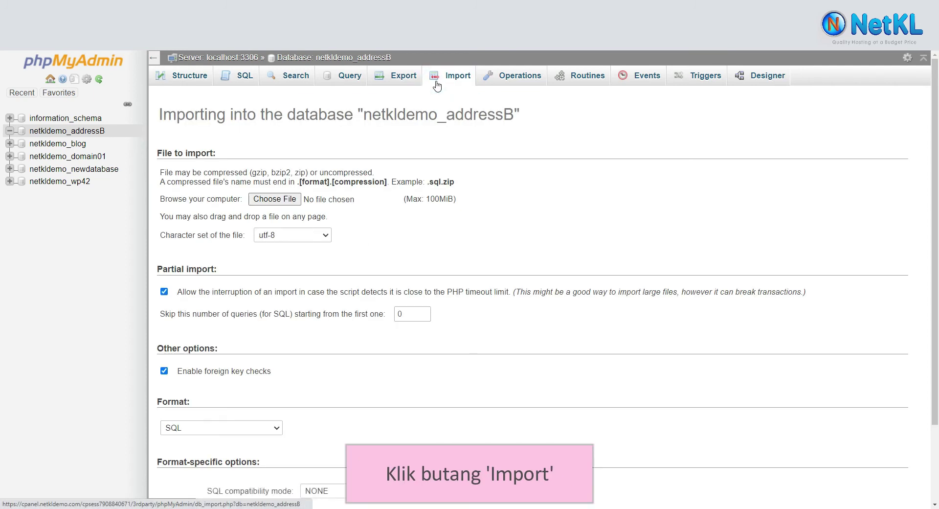
left_click(292, 200)
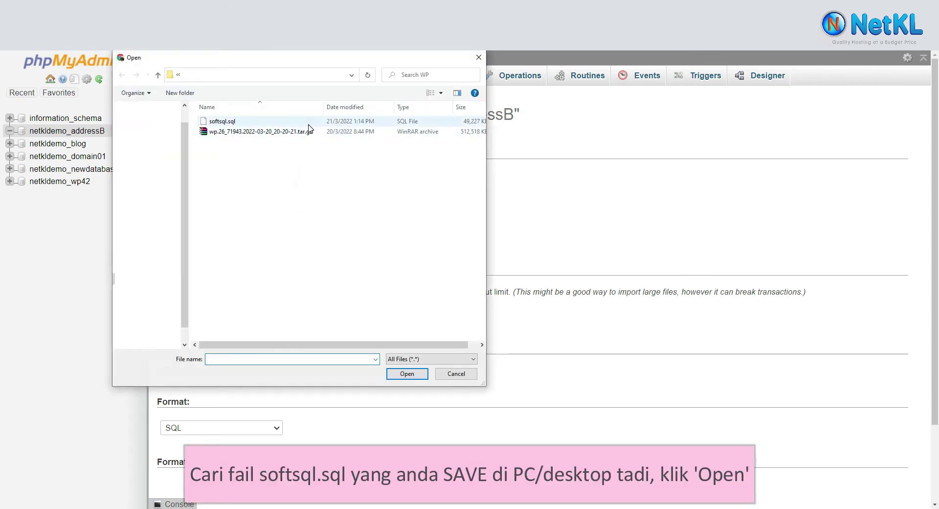
left_click(309, 123)
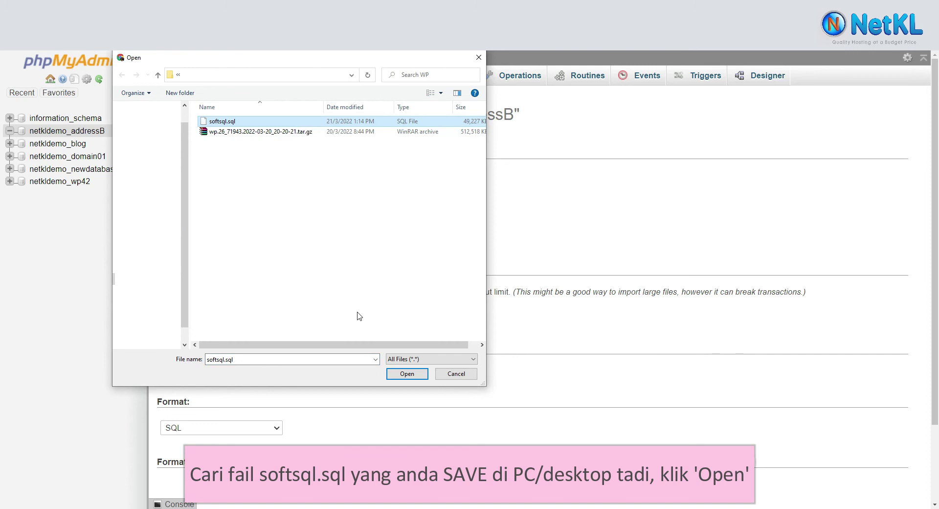
left_click(407, 374)
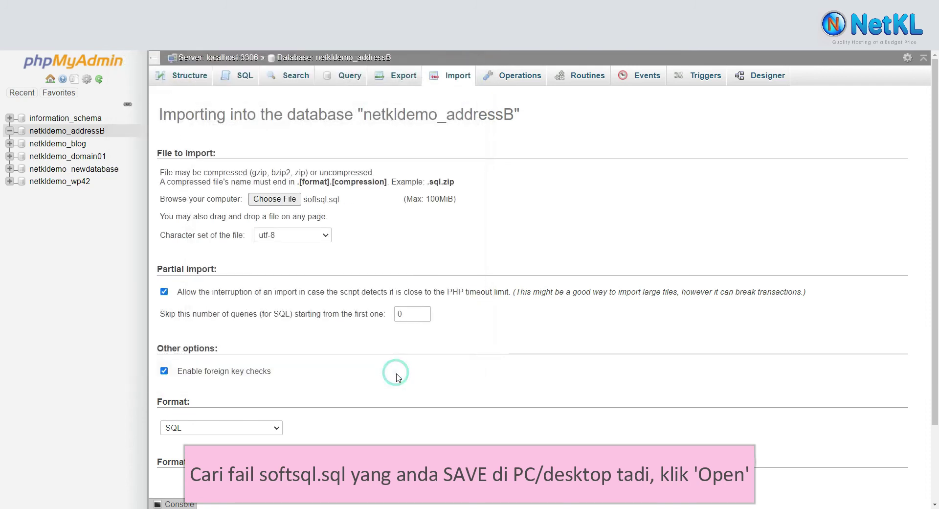
scroll(395, 368, "down", 2)
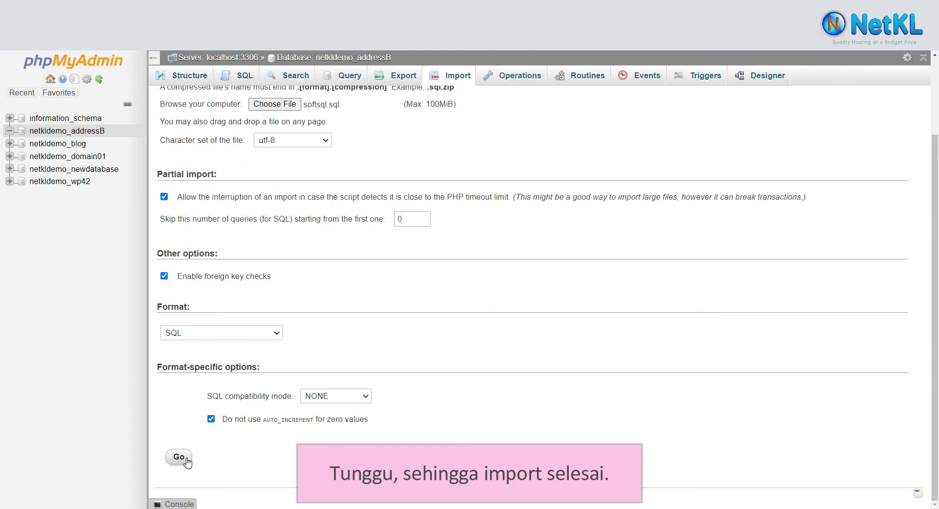
left_click(187, 460)
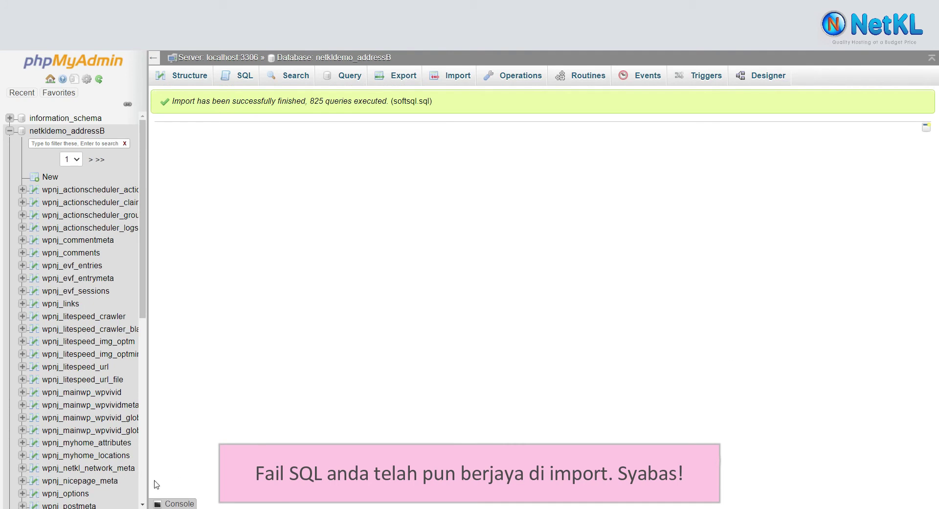
left_click_drag(144, 315, 144, 407)
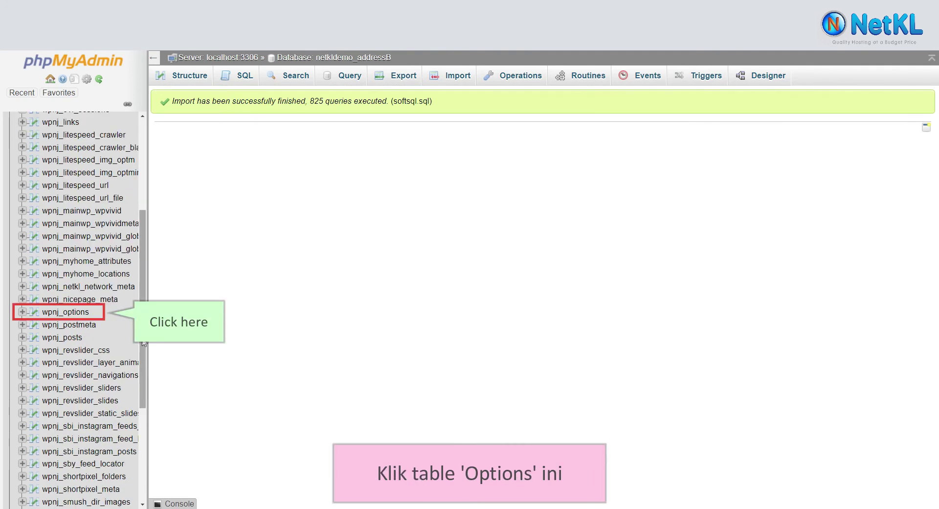
left_click(78, 313)
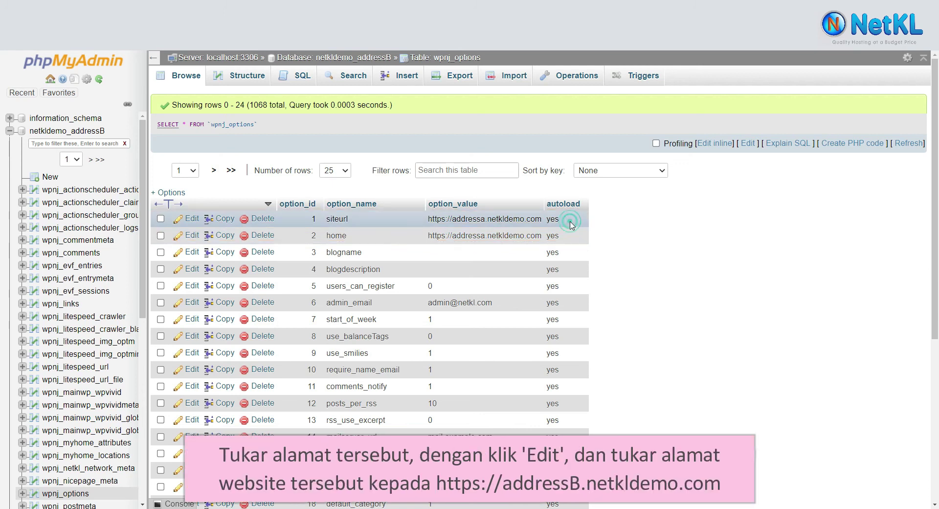
left_click(195, 221)
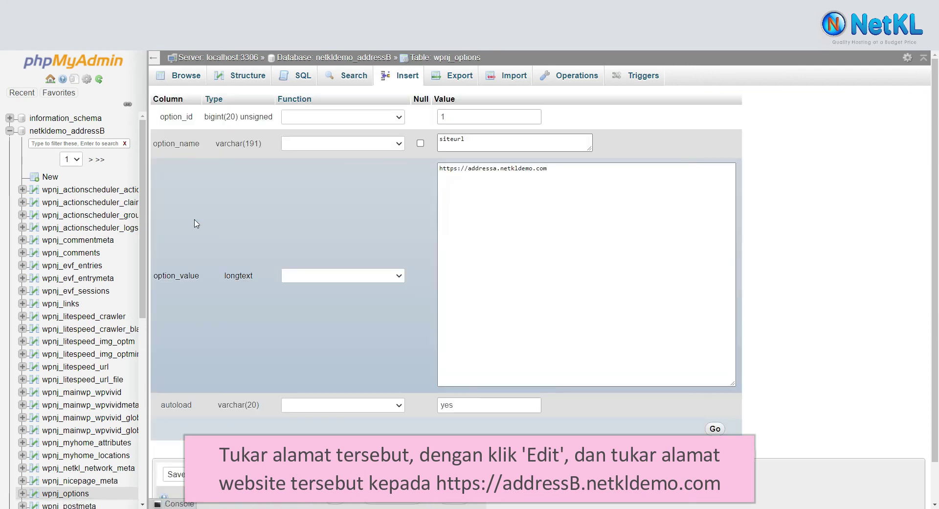
left_click(552, 213)
key("ctrl+a")
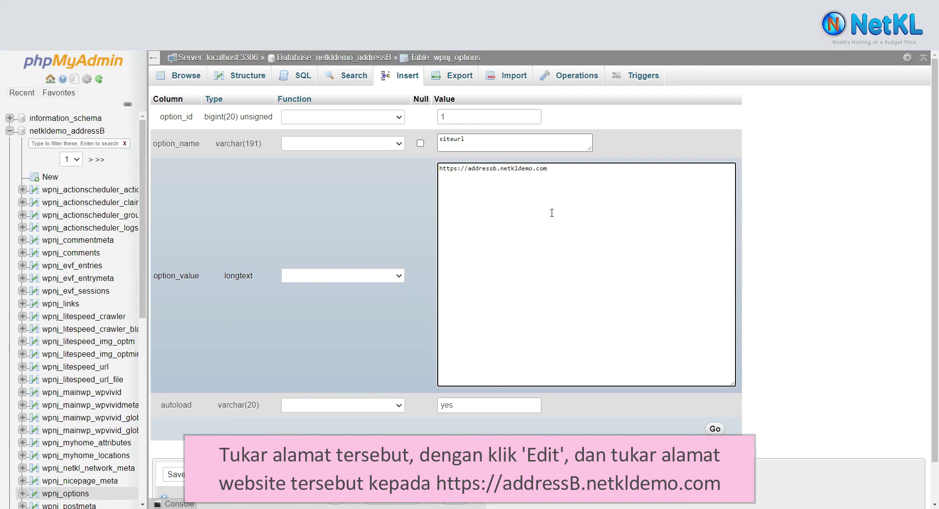
left_click(718, 429)
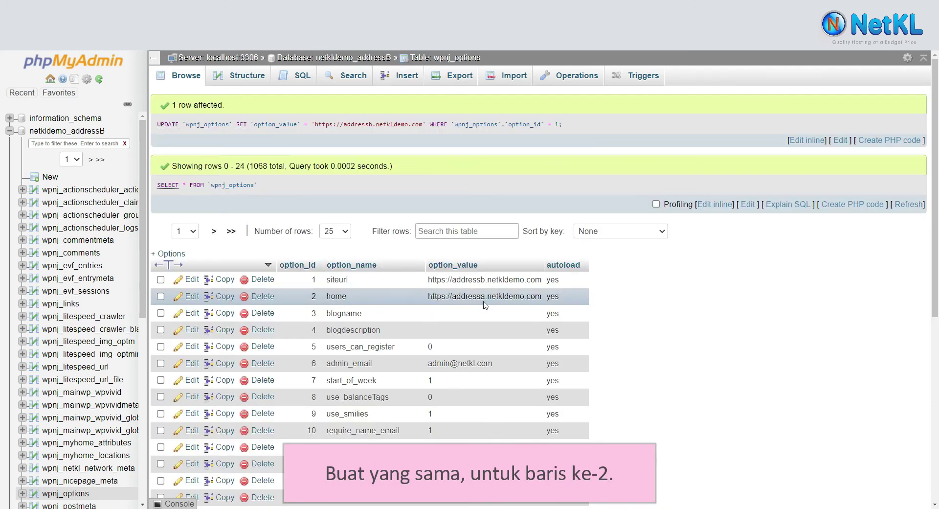
left_click(196, 298)
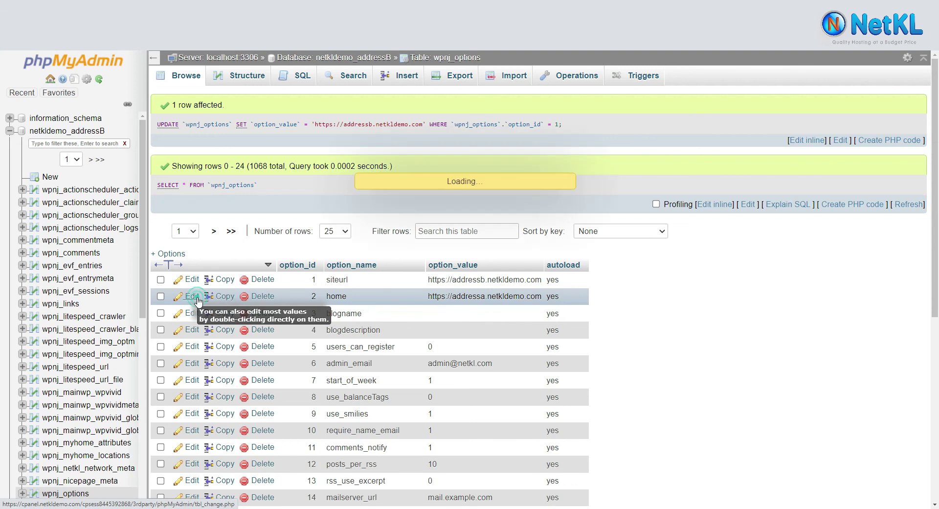
left_click(509, 244)
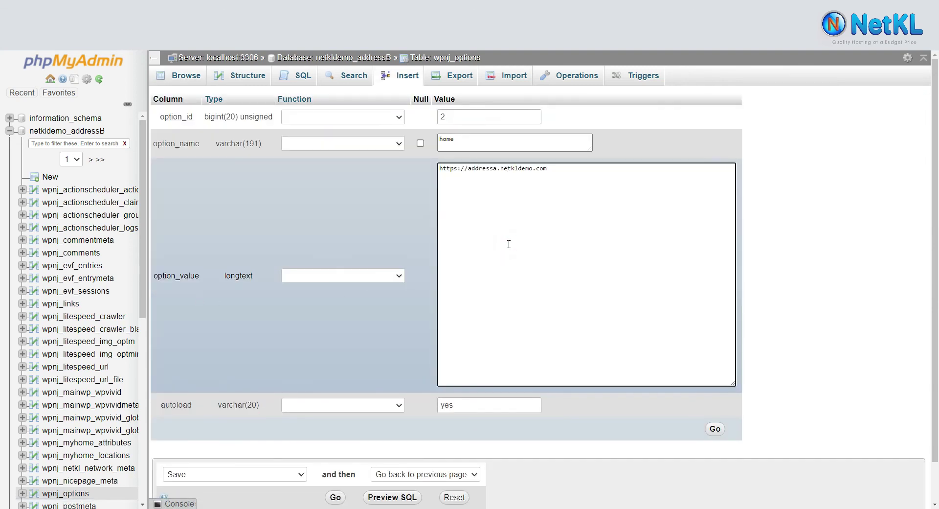
key("ctrl+a")
type("https://addressb.netkldemo.com")
left_click(715, 429)
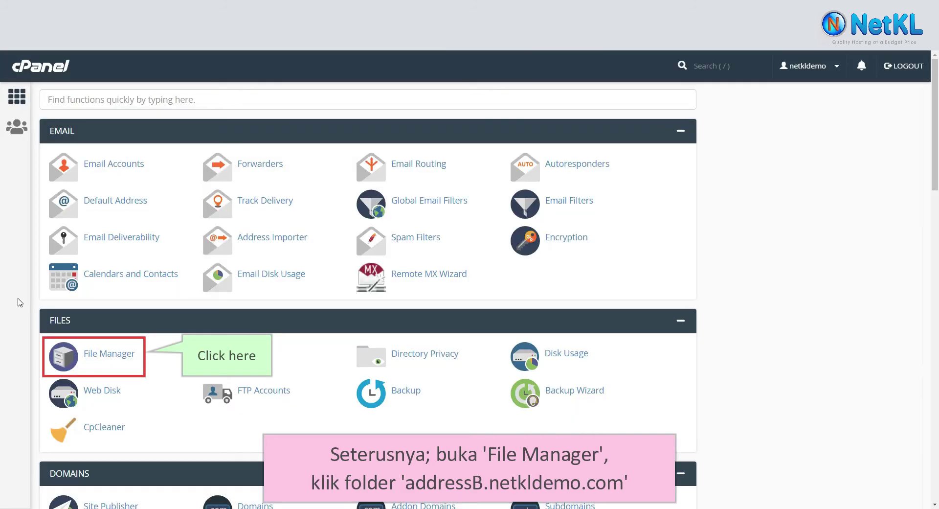
- Open wp-config.php from the addressB.netkldemo.com folder in the File Manager editor
left_click(63, 365)
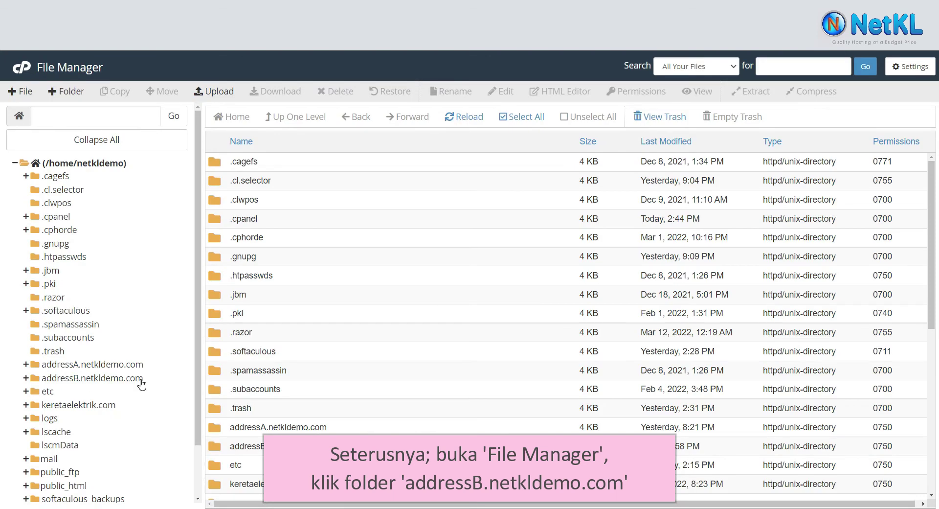
left_click(141, 379)
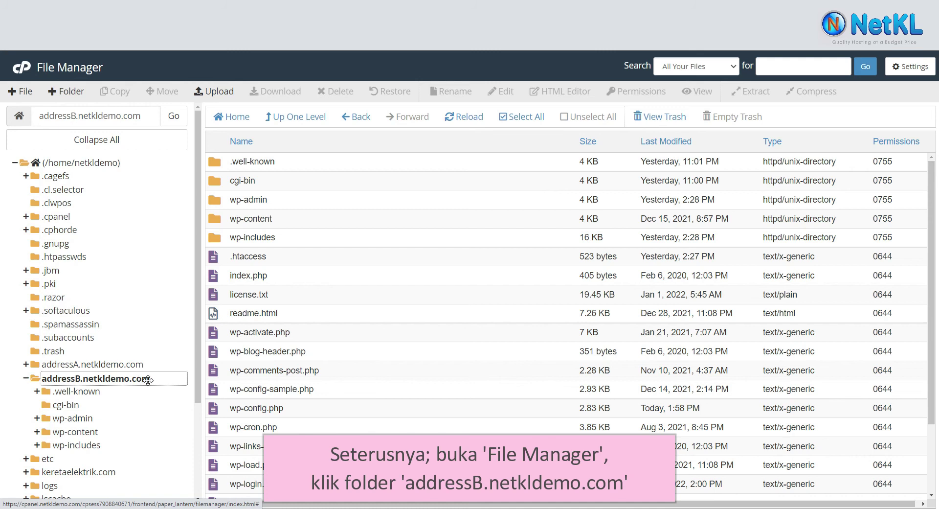
left_click(307, 413)
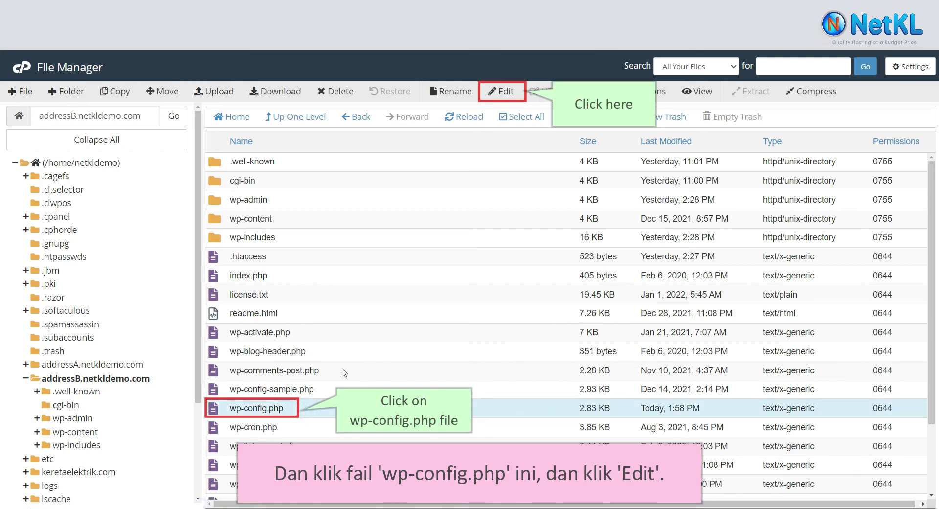
left_click(493, 91)
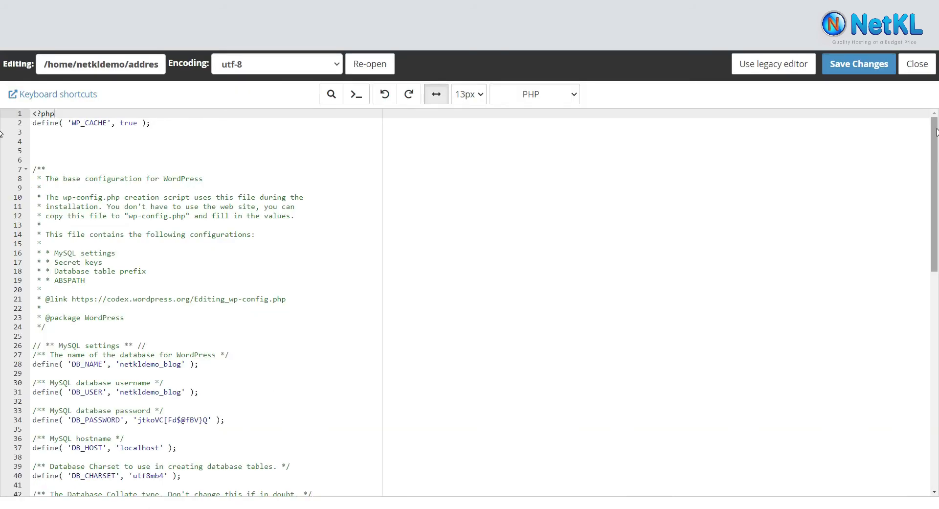
- Replace the DB_NAME and DB_USER values with netkldemo_addressB, copied from the notes
left_click_drag(937, 132, 937, 225)
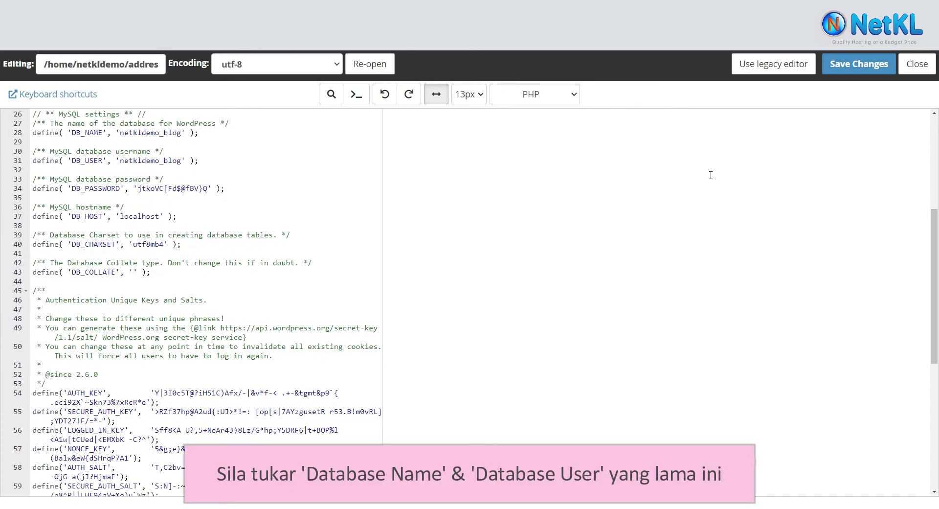
left_click(201, 132)
left_click(206, 163)
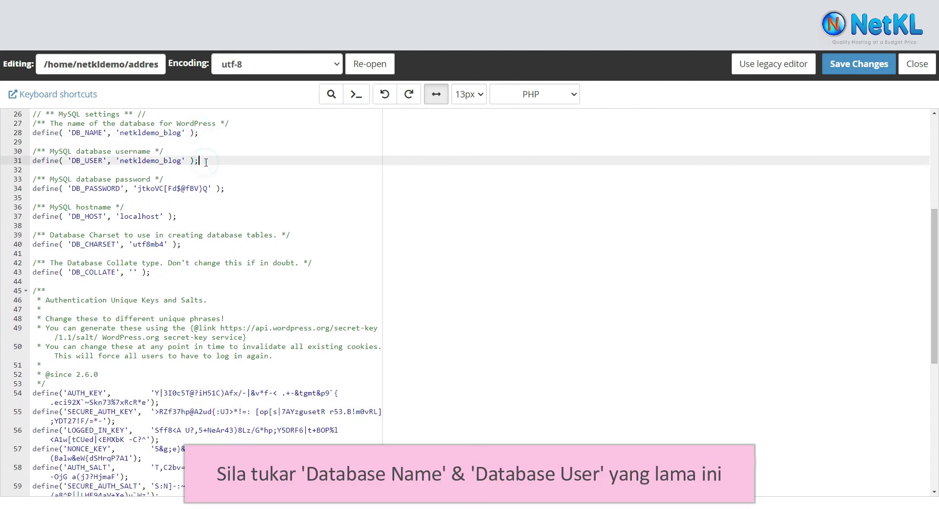
left_click(207, 136)
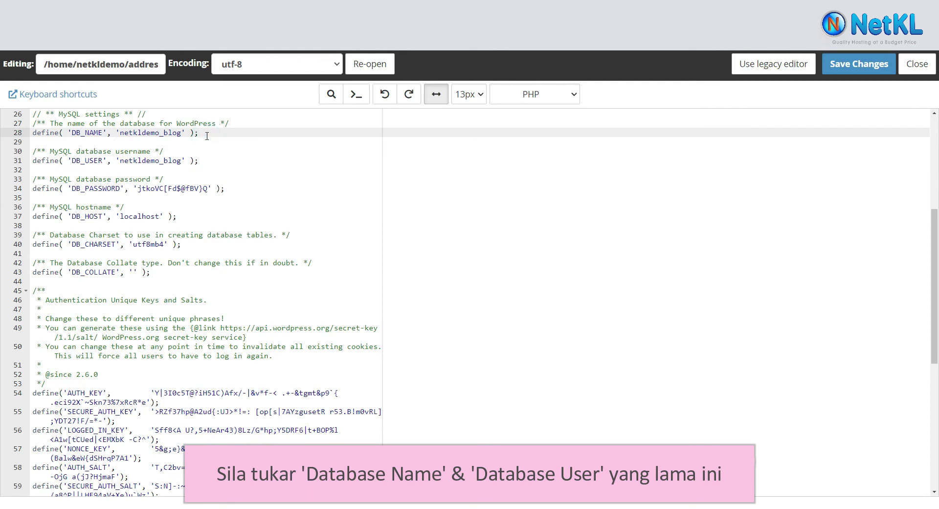
key("alt+Tab")
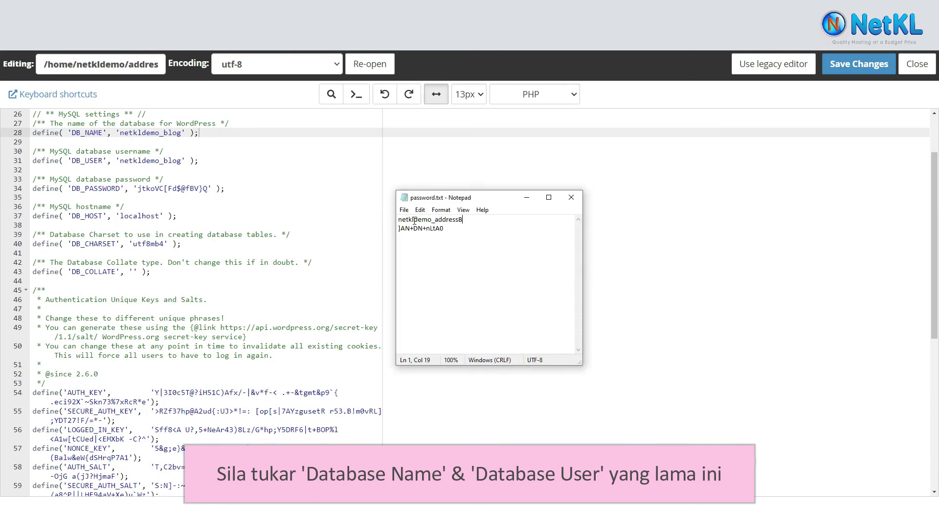
left_click_drag(398, 220, 465, 222)
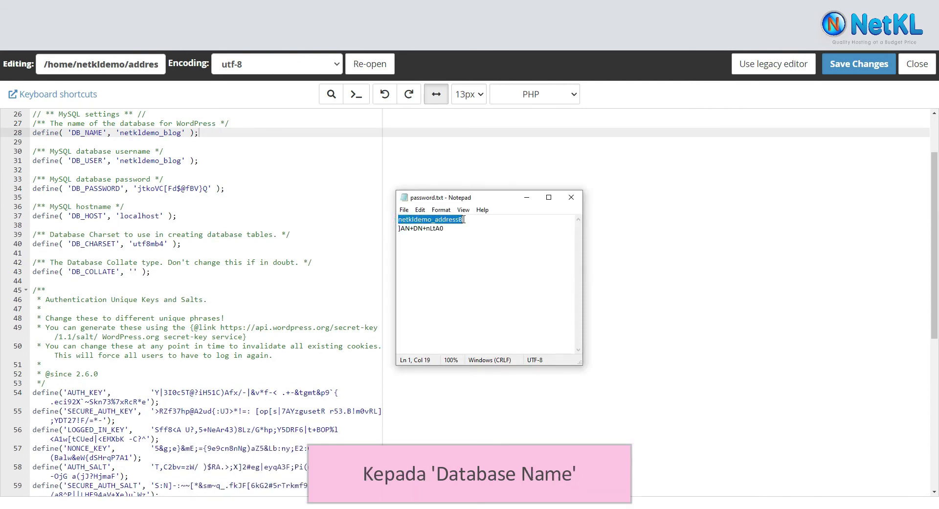
right_click(465, 223)
left_click(504, 250)
left_click(160, 142)
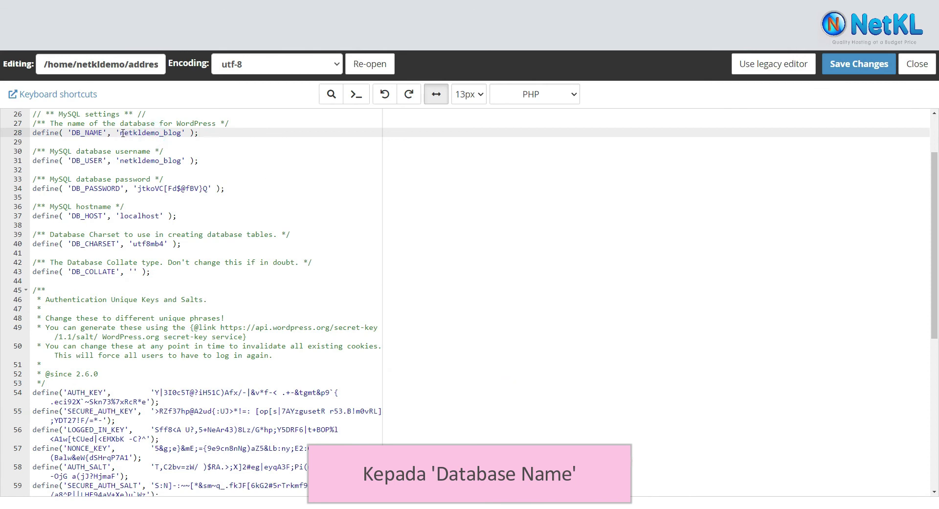
left_click_drag(121, 133, 182, 133)
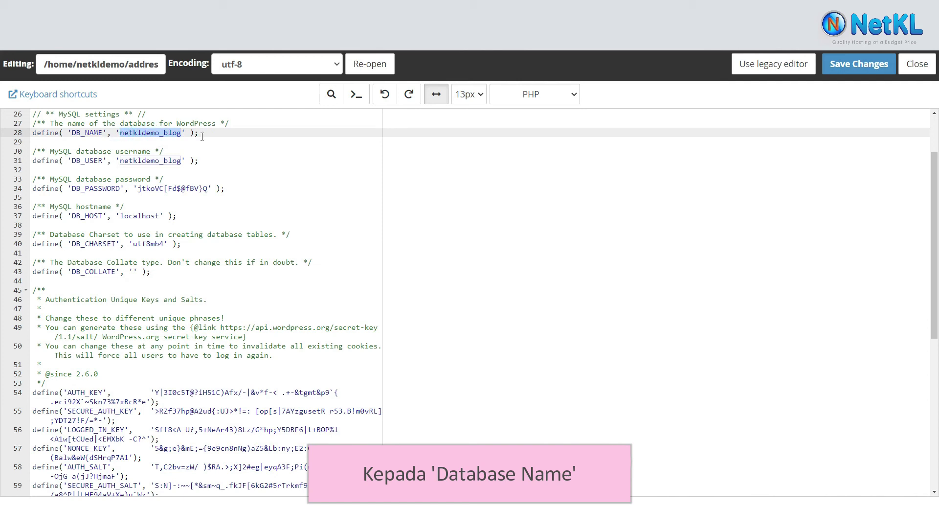
right_click(202, 137)
left_click(249, 182)
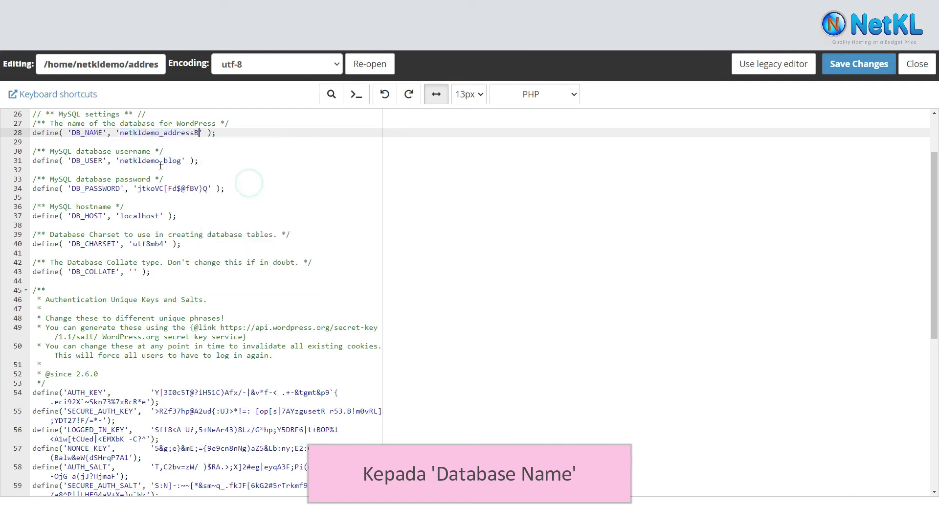
left_click_drag(120, 160, 181, 160)
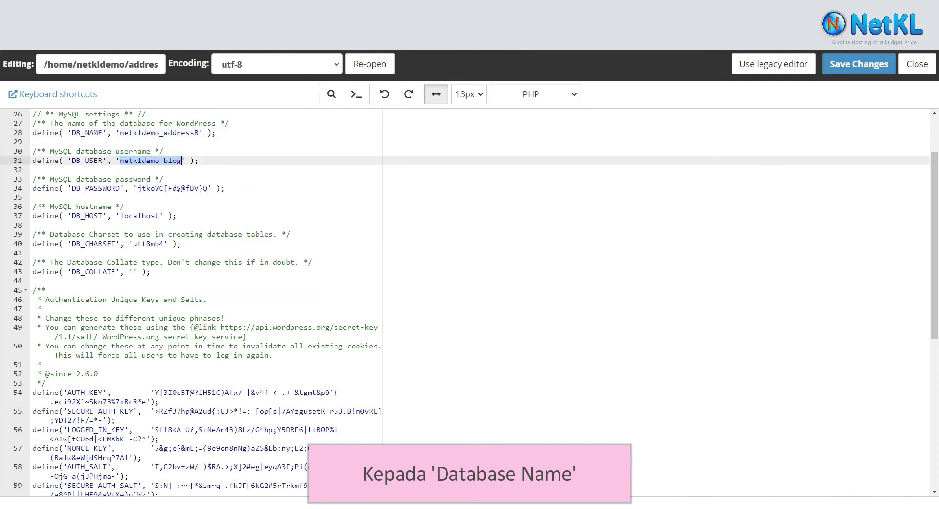
right_click(224, 161)
left_click(255, 204)
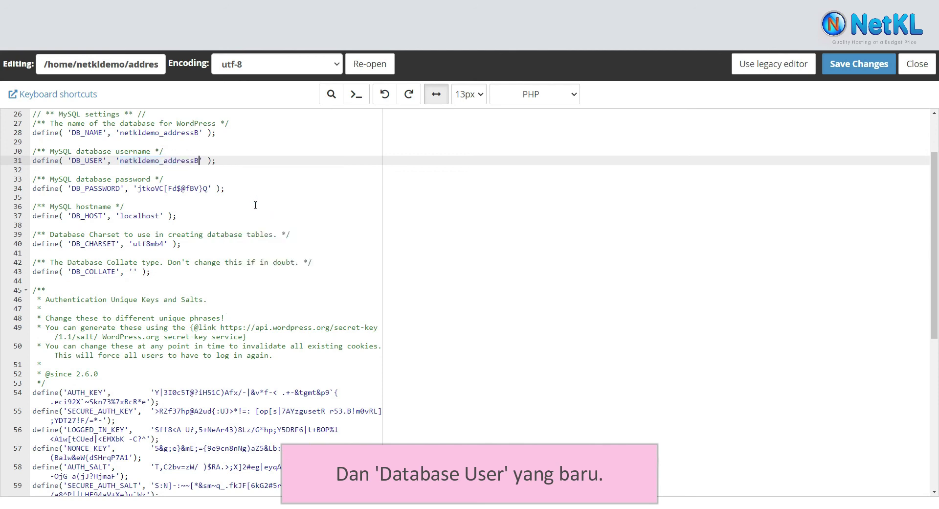
- Replace the DB_PASSWORD value with the new generated password from the notes
left_click_drag(138, 189, 211, 194)
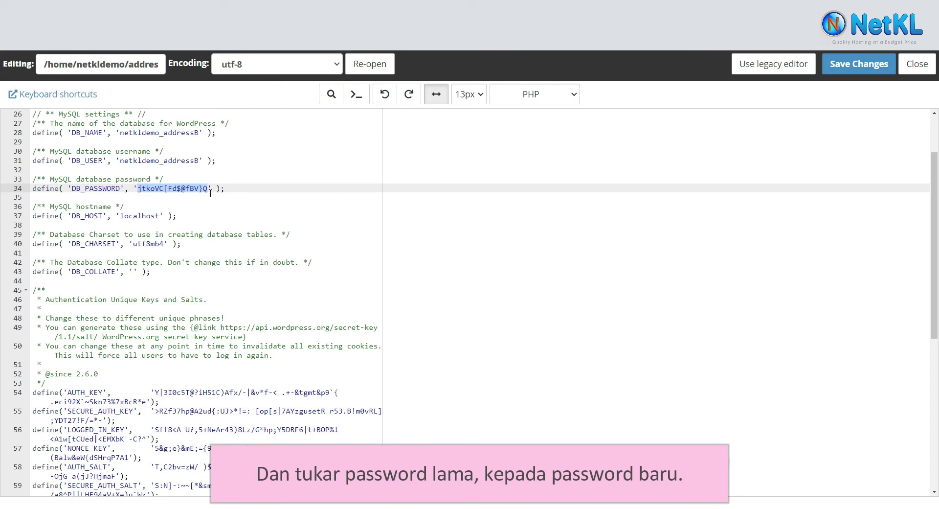
key("alt+Tab")
left_click_drag(398, 229, 446, 229)
right_click(445, 228)
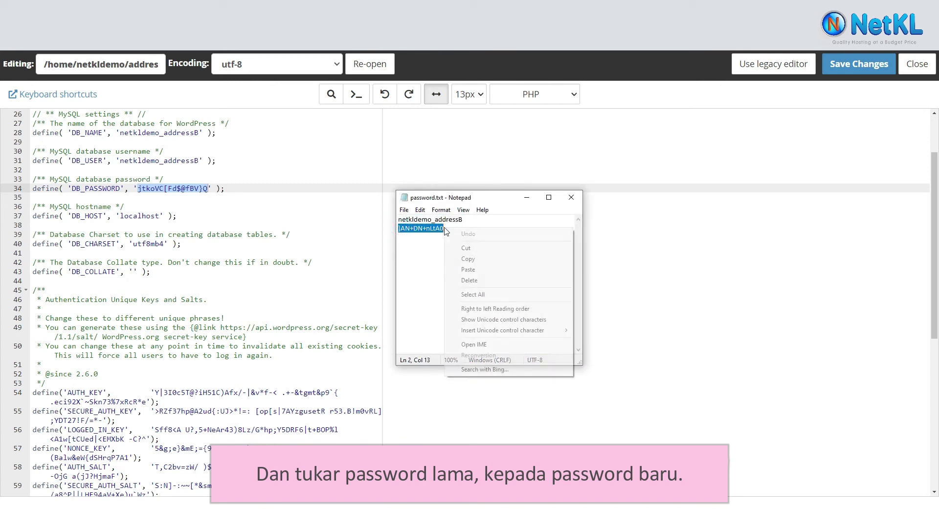
left_click(468, 259)
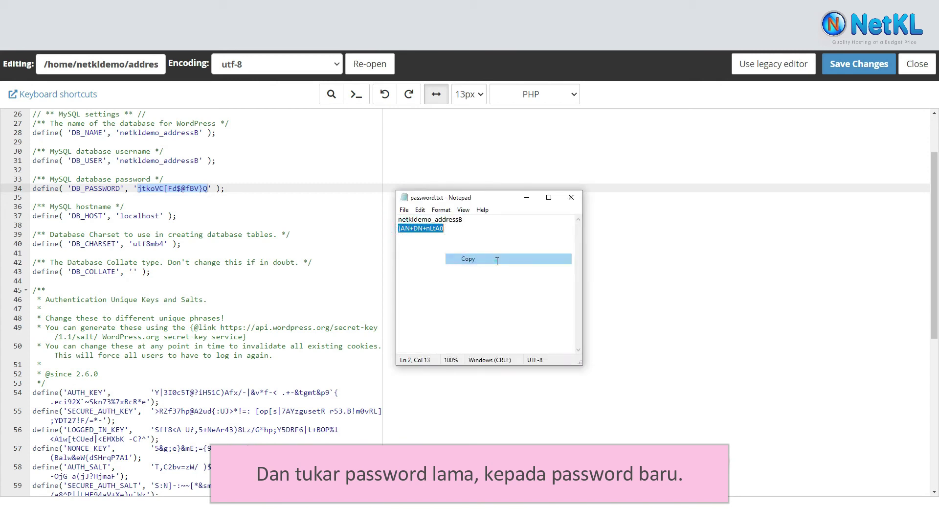
right_click(225, 188)
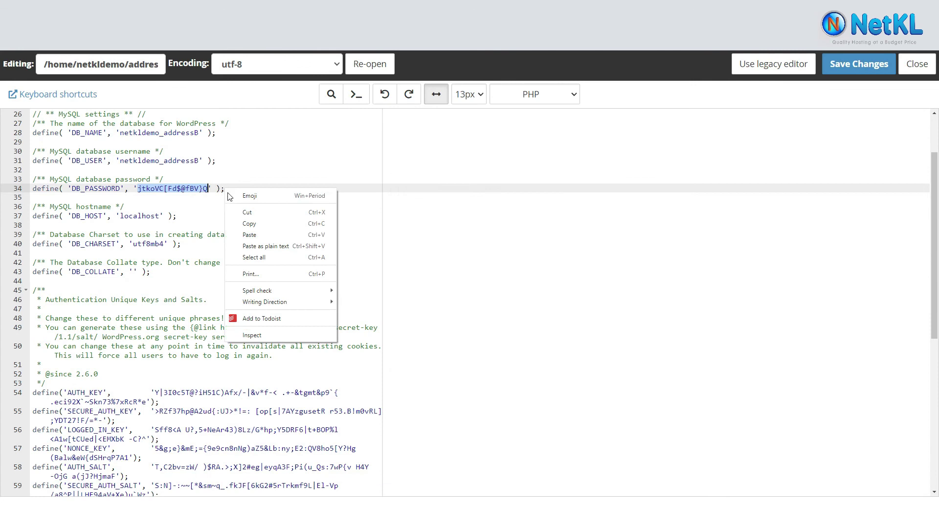
left_click(273, 235)
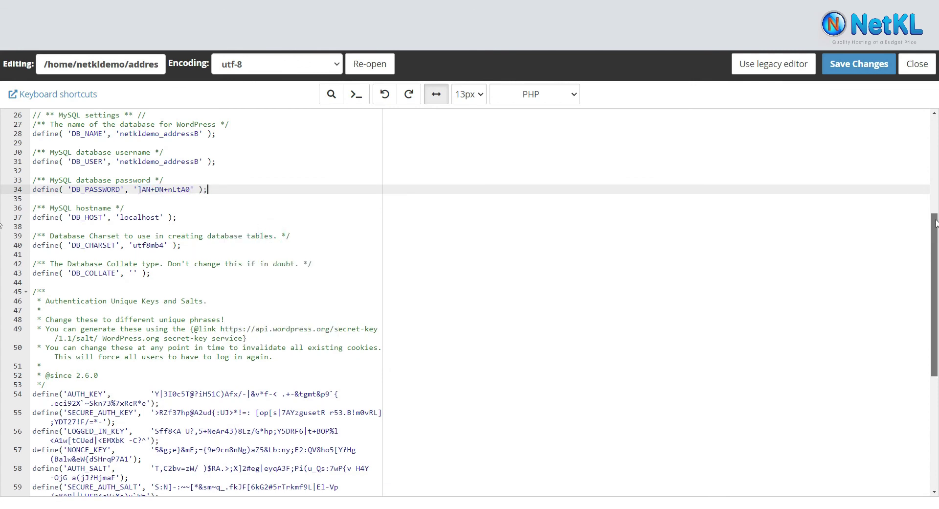
- Change $table_prefix from 'wpqh_' to 'wpnj_', copied from a phpMyAdmin table name
scroll(936, 229, "down", 1)
scroll(936, 228, "down", 5)
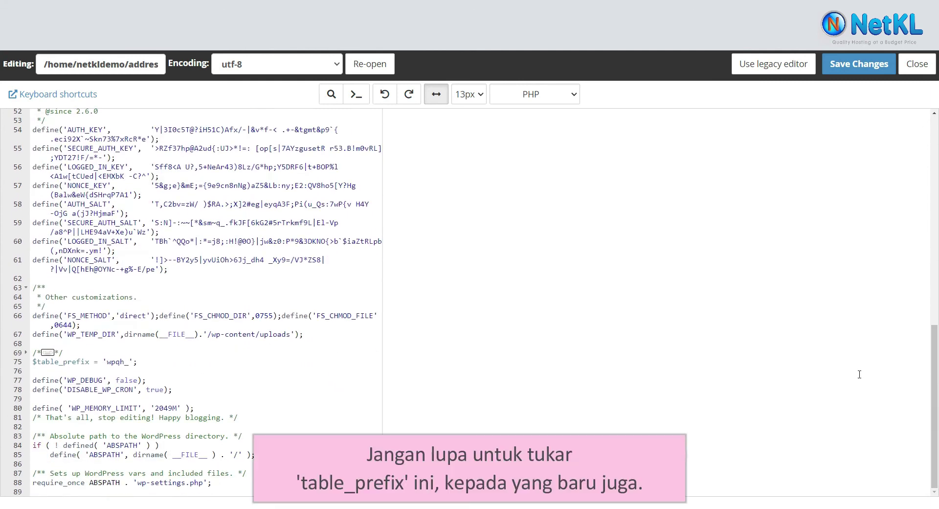
left_click_drag(34, 363, 162, 362)
left_click(162, 362)
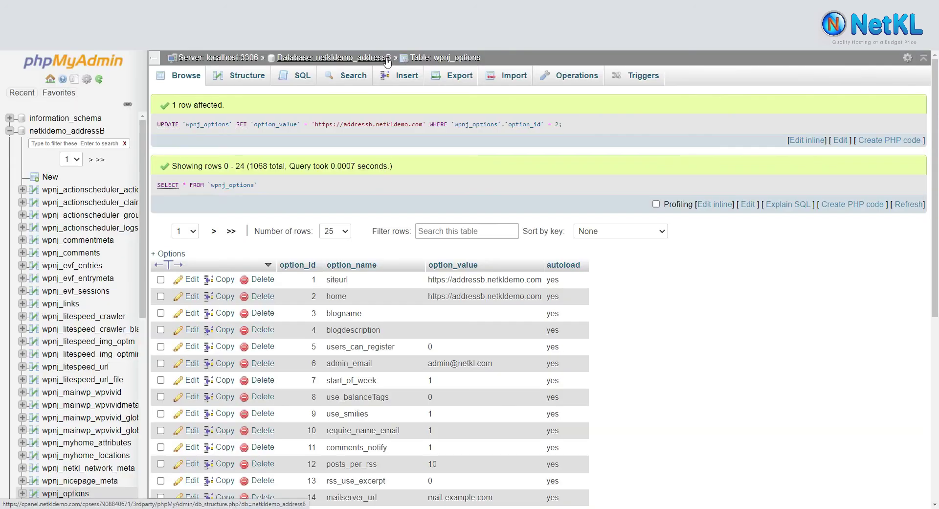
left_click(387, 57)
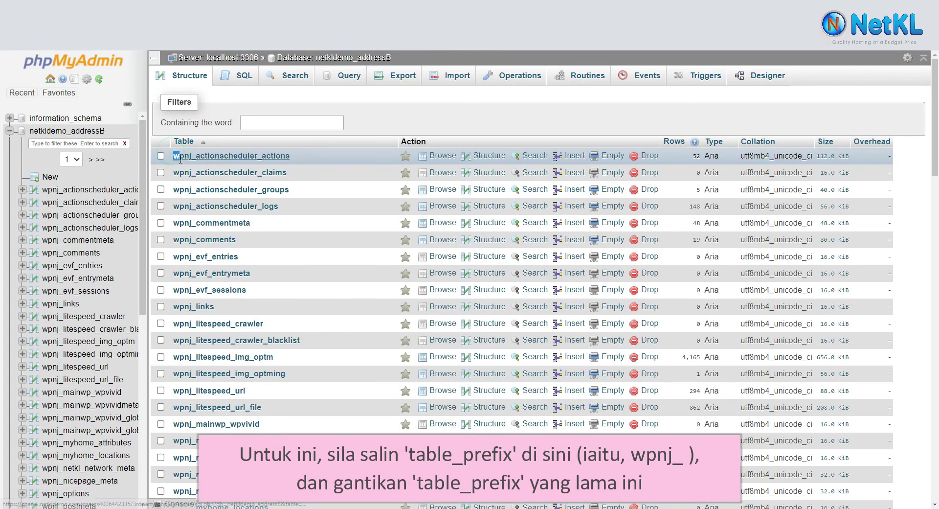
left_click_drag(174, 156, 194, 164)
right_click(195, 164)
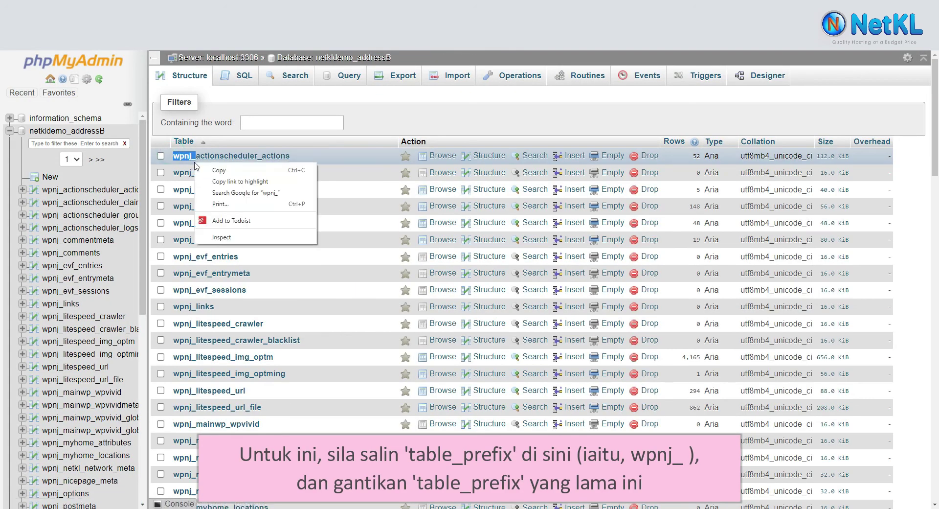
left_click(243, 171)
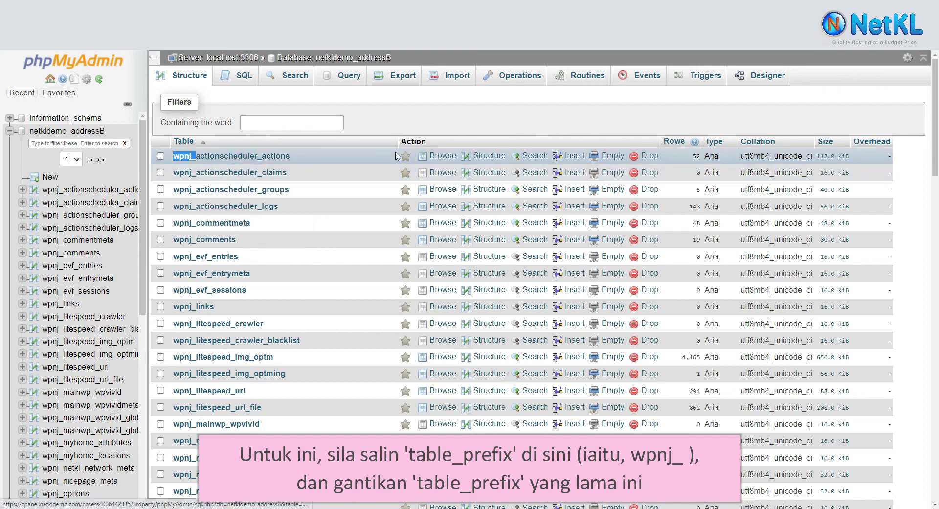
key("ctrl+Tab")
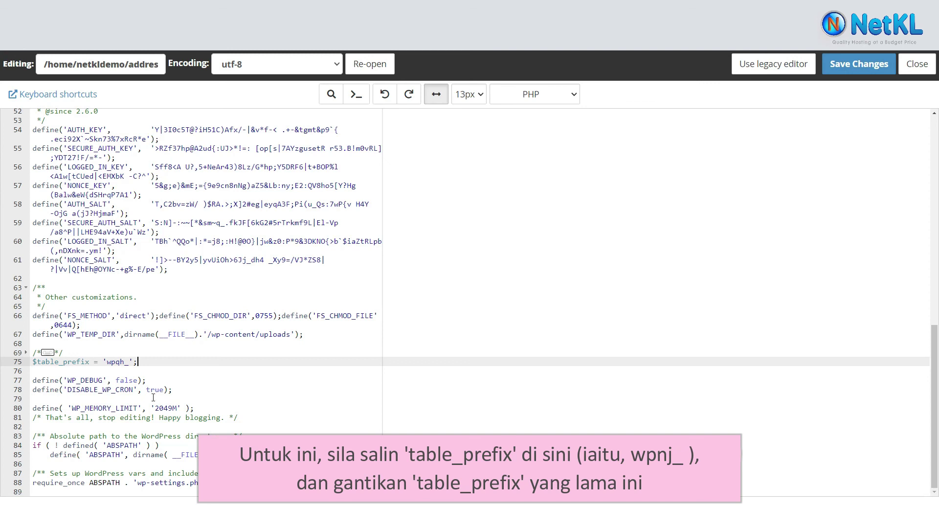
left_click_drag(106, 362, 129, 362)
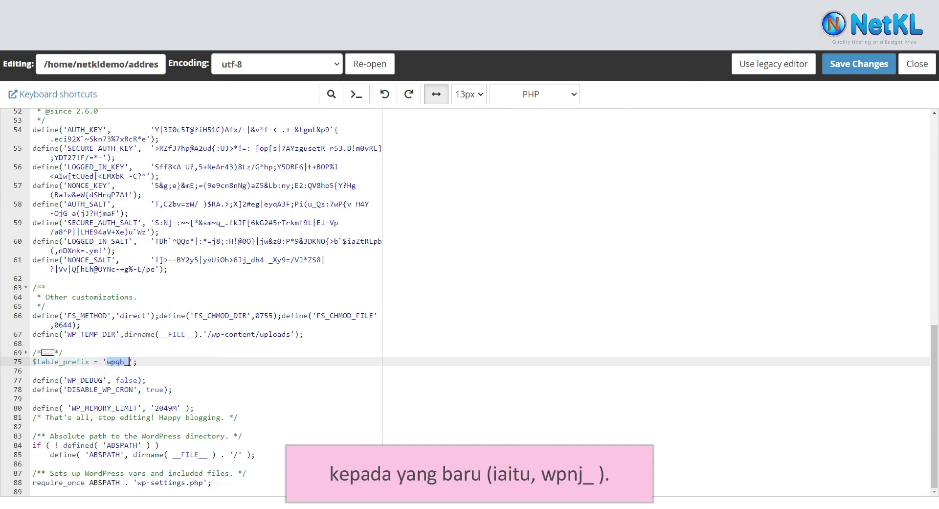
right_click(147, 362)
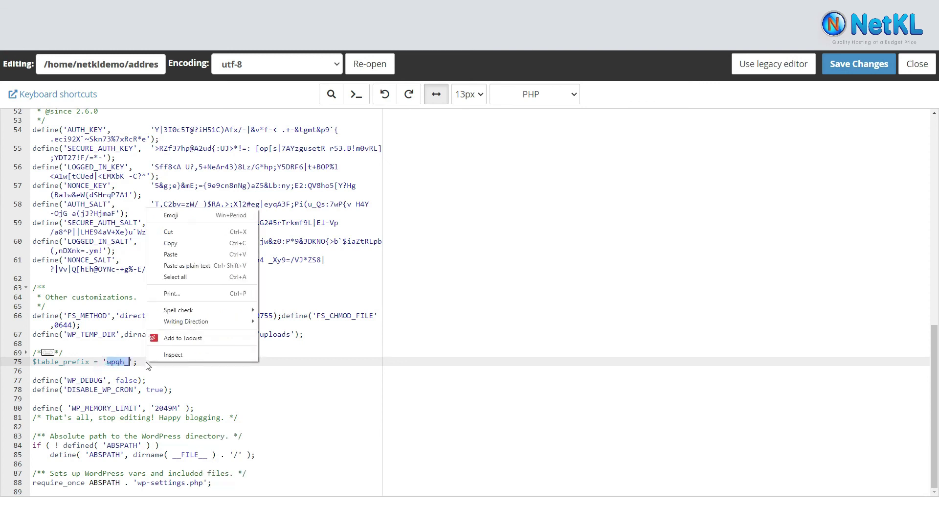
left_click(218, 254)
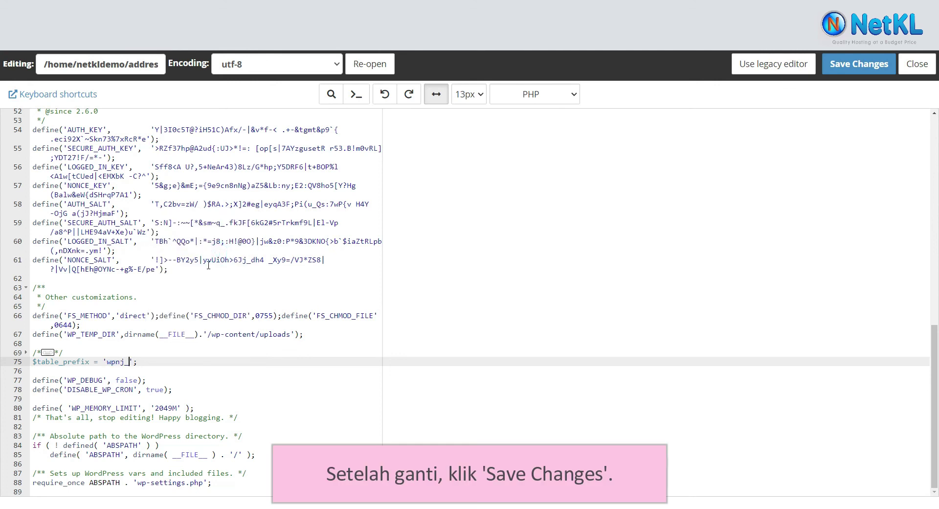
- Save the edited wp-config.php and load addressb.netkldemo.com in Chrome
left_click(829, 73)
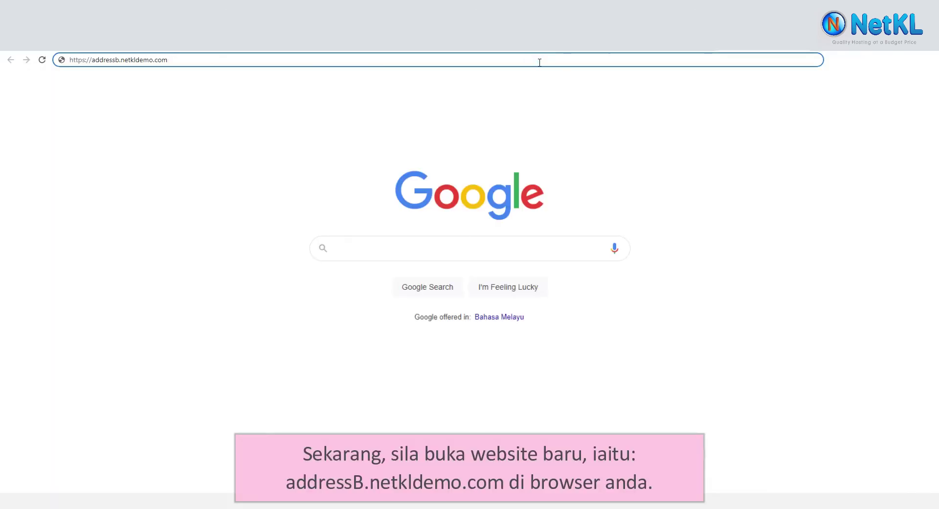
key("Return")
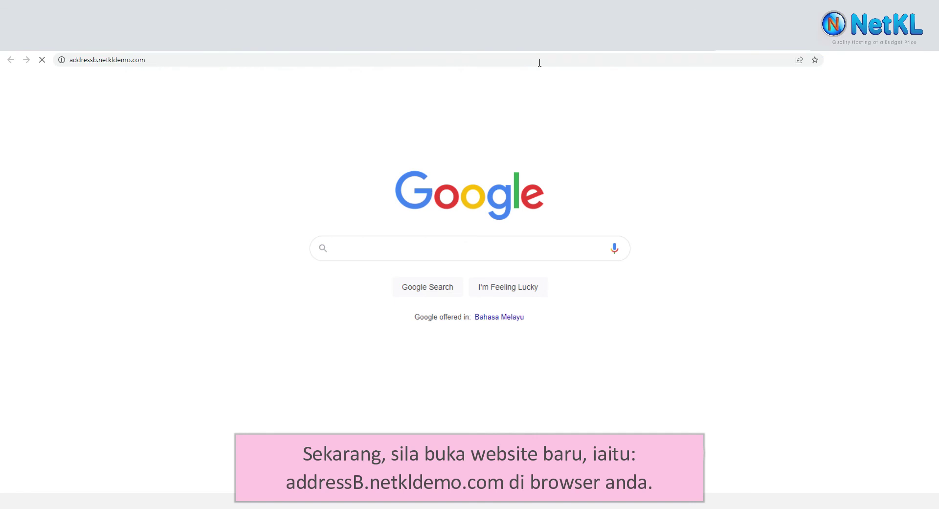